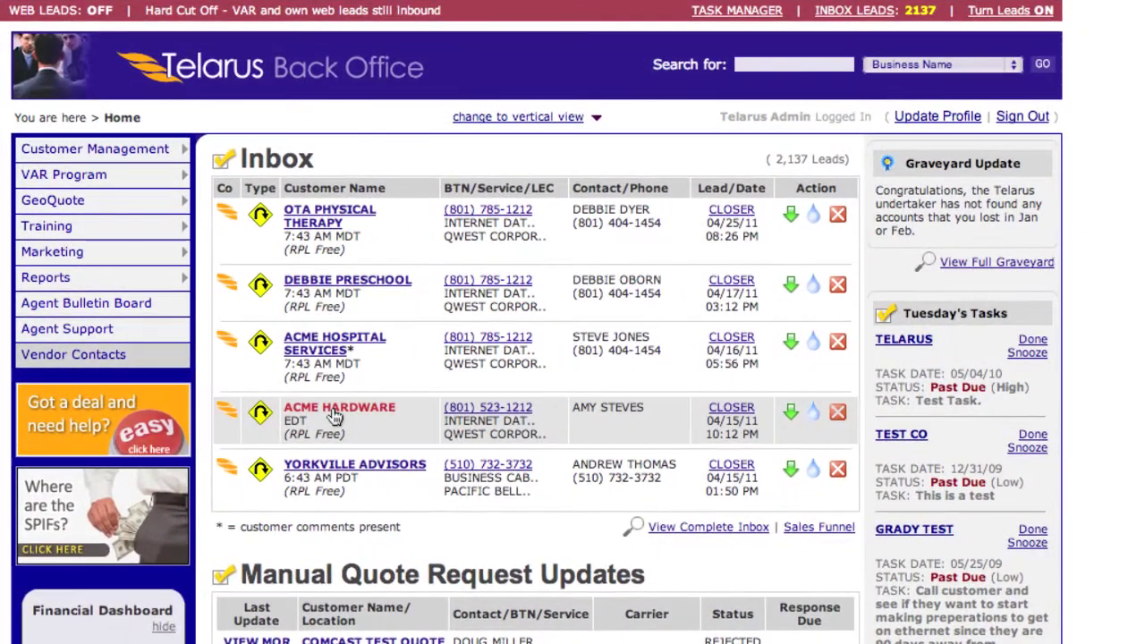
click(333, 413)
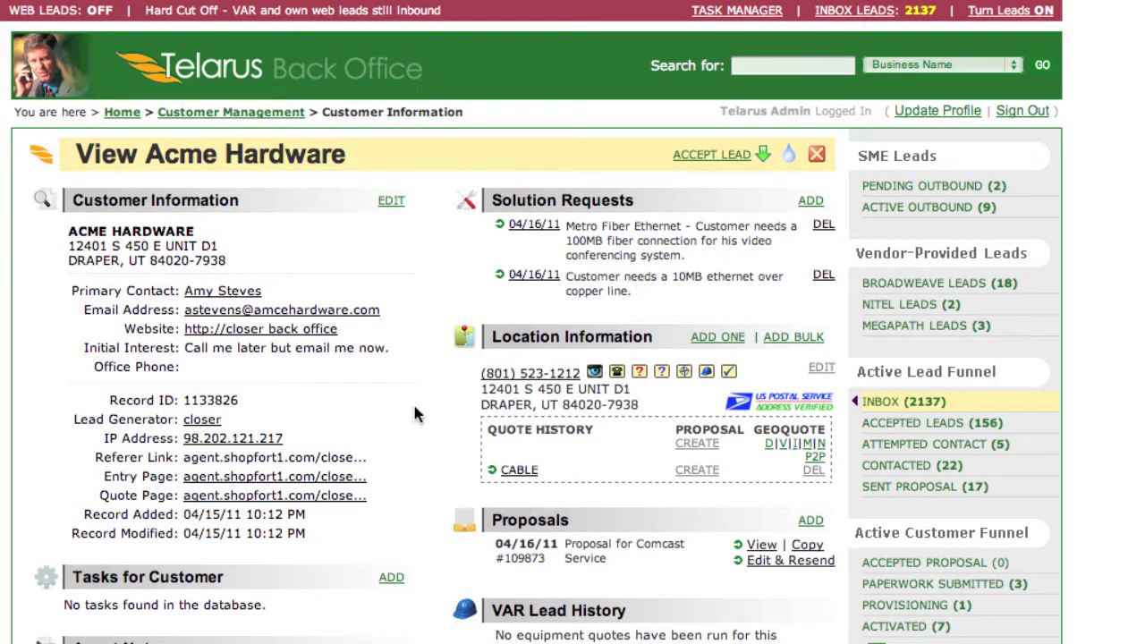
scroll(415, 415, down, 5)
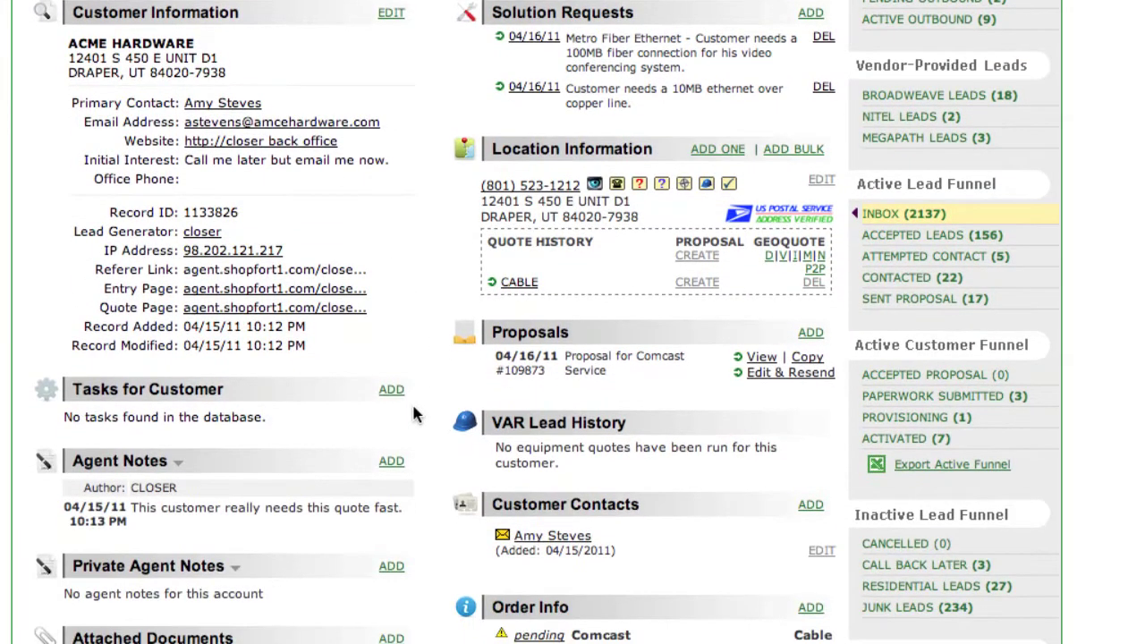
scroll(414, 414, down, 2)
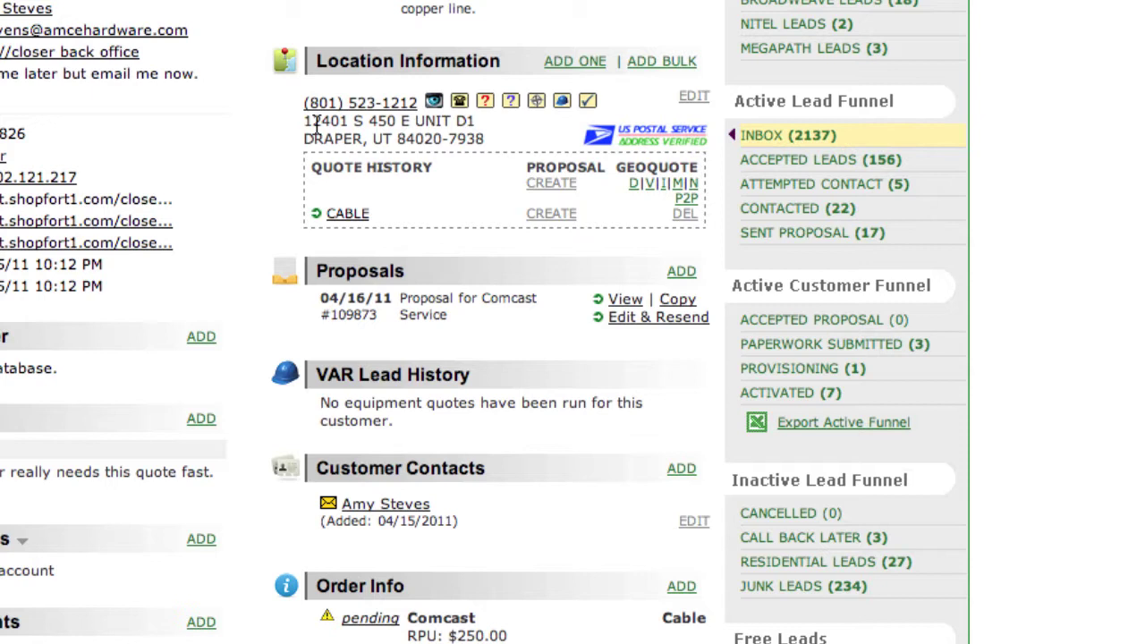
drag(315, 127, 481, 141)
click(479, 143)
drag(484, 139, 320, 120)
click(519, 145)
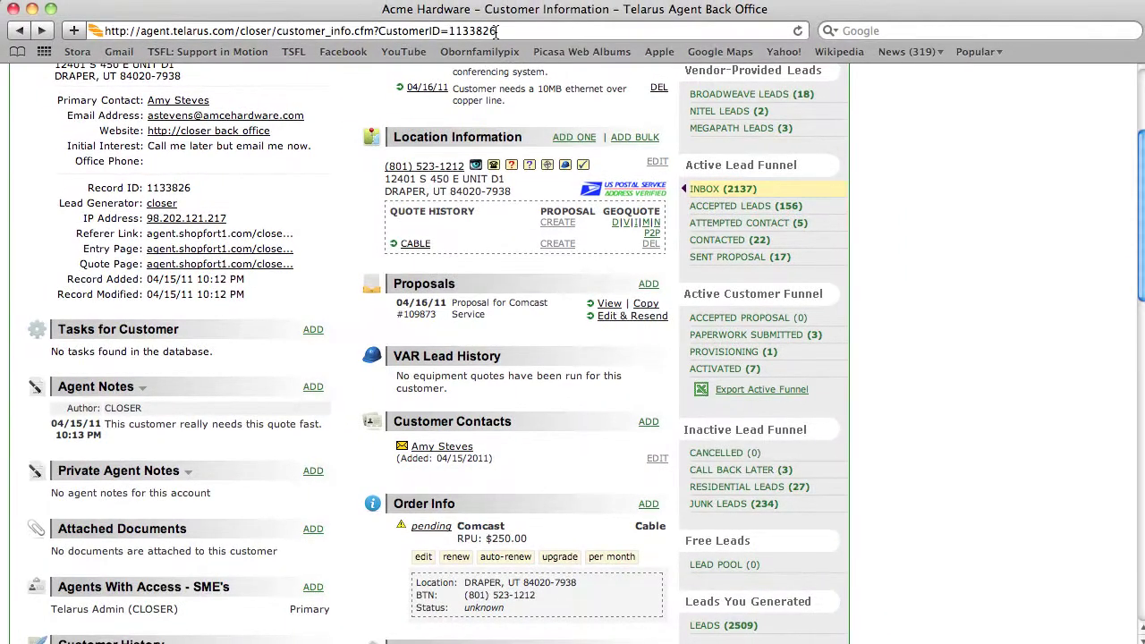
drag(498, 30, 112, 30)
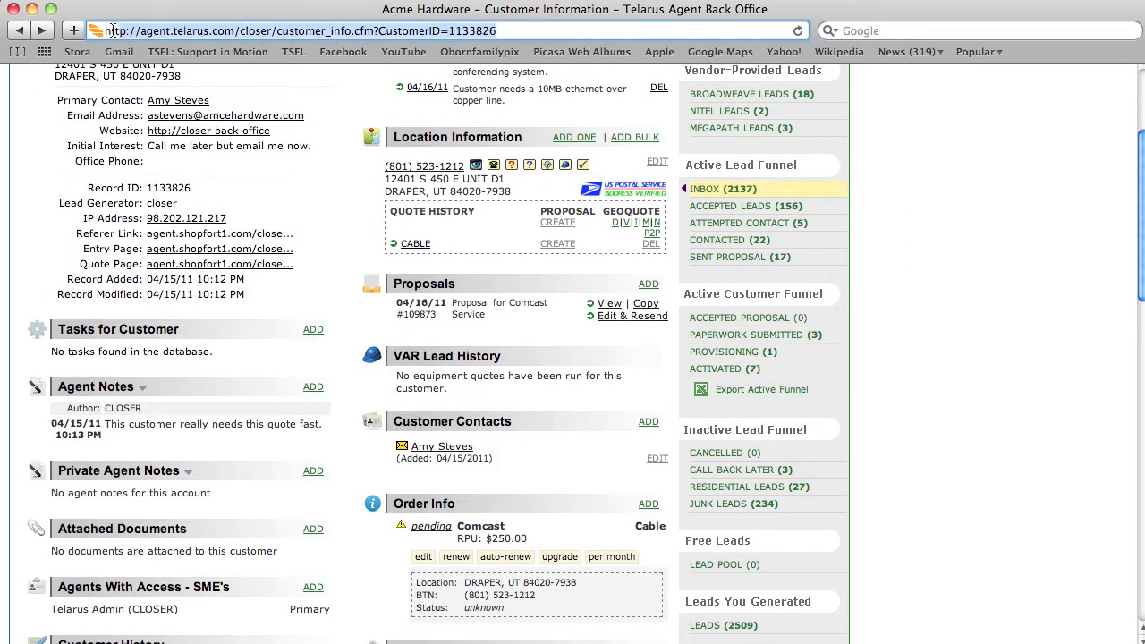
key(super+v)
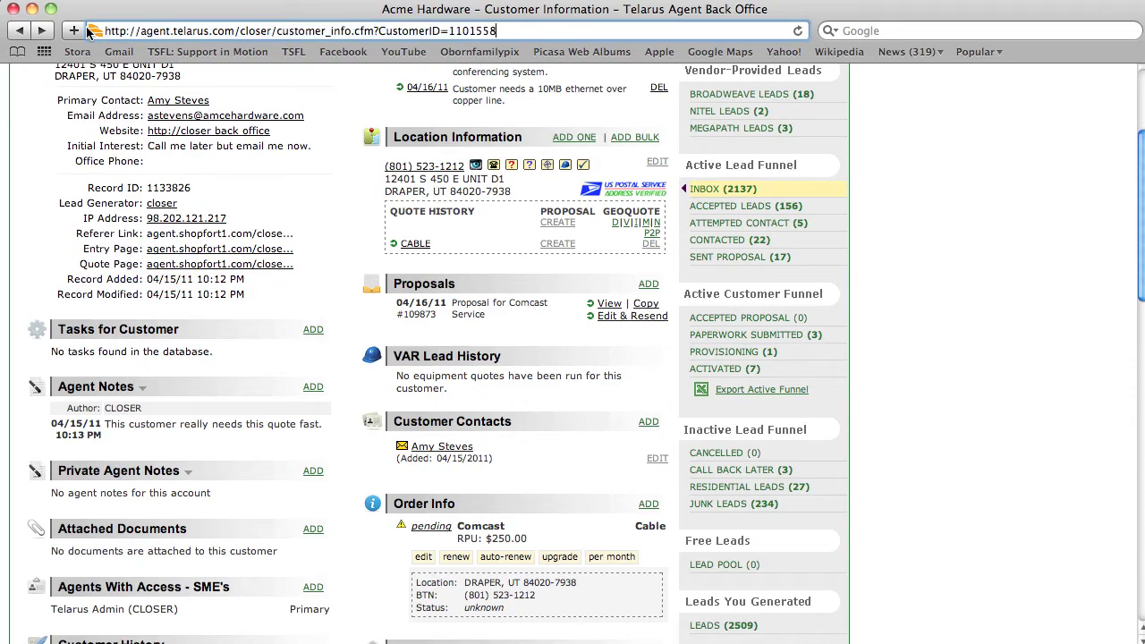
key(Return)
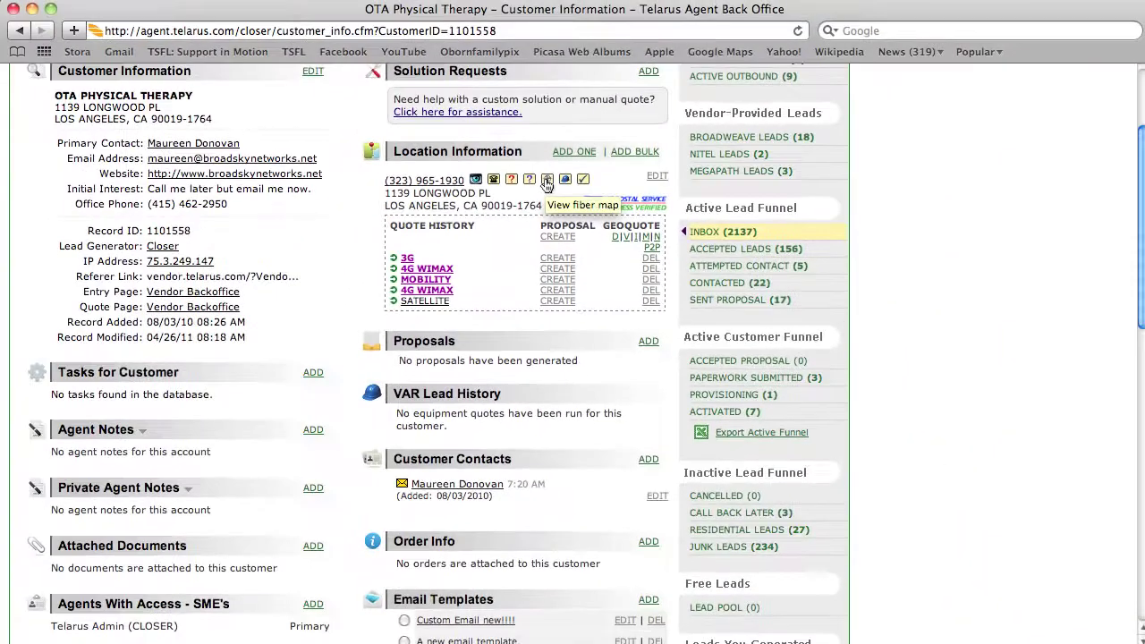
click(516, 184)
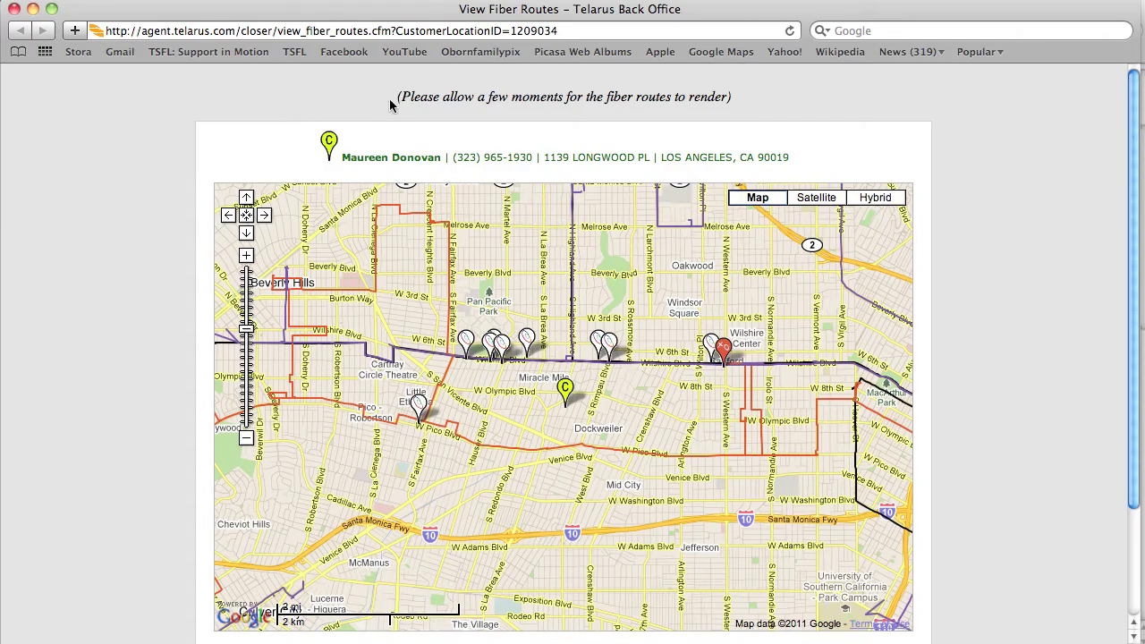
Step: Review the map's loading notice and fiber route legend, including the Level 3 and XO entries
drag(390, 104, 796, 152)
click(803, 150)
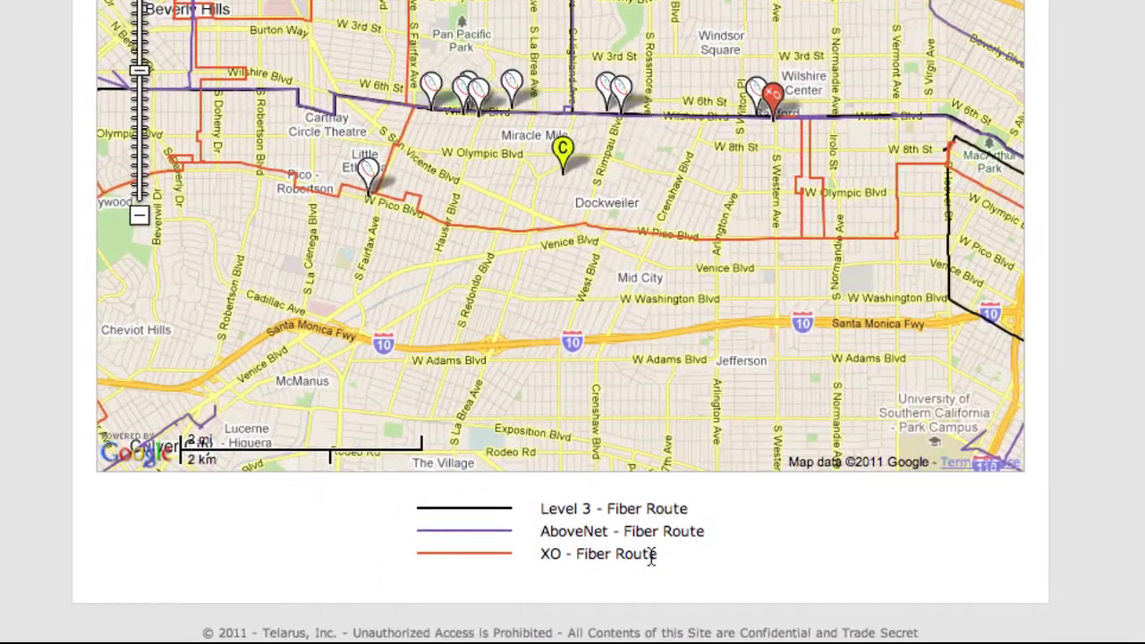
mouse_move(656, 554)
mouse_down()
mouse_move(527, 545)
mouse_move(390, 510)
mouse_up()
click(390, 513)
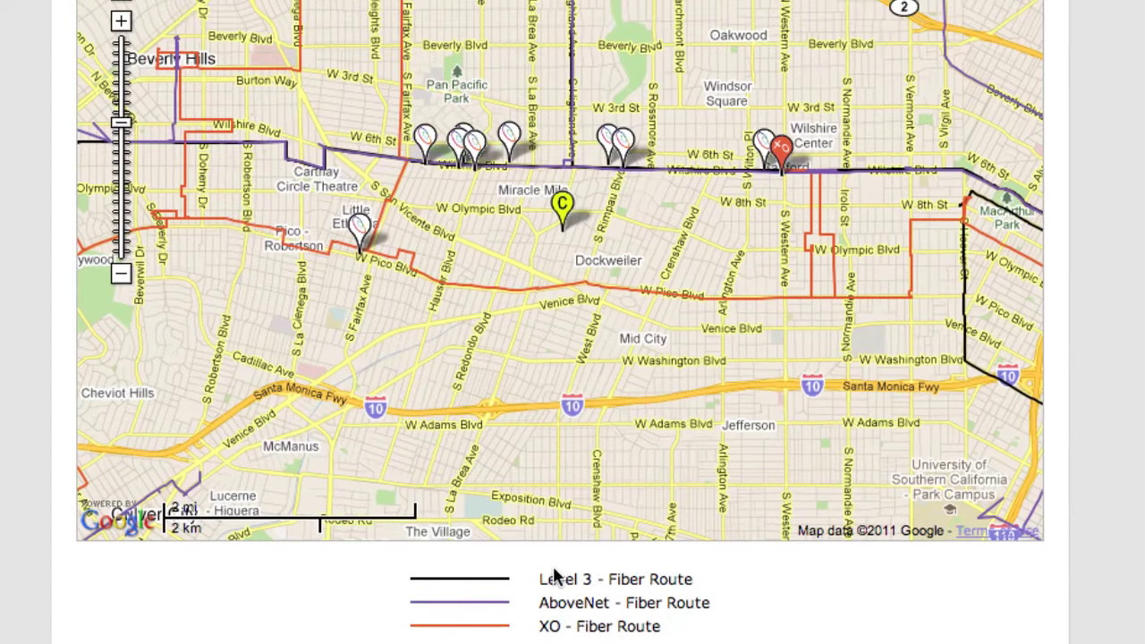
drag(563, 583, 596, 603)
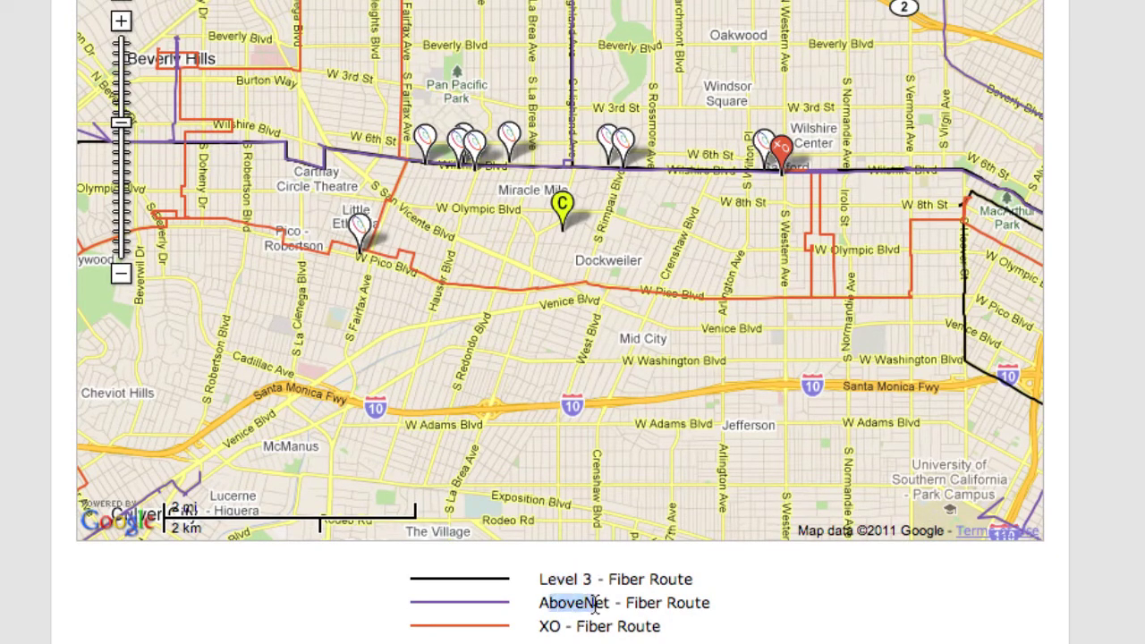
double_click(547, 626)
click(562, 626)
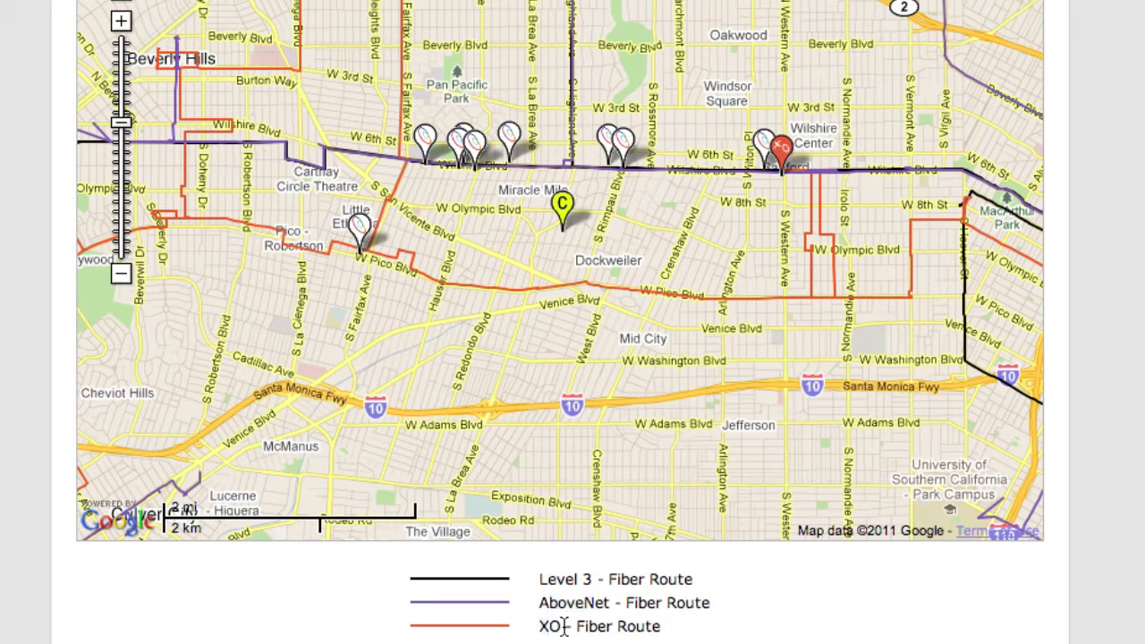
scroll(788, 344, up, 2)
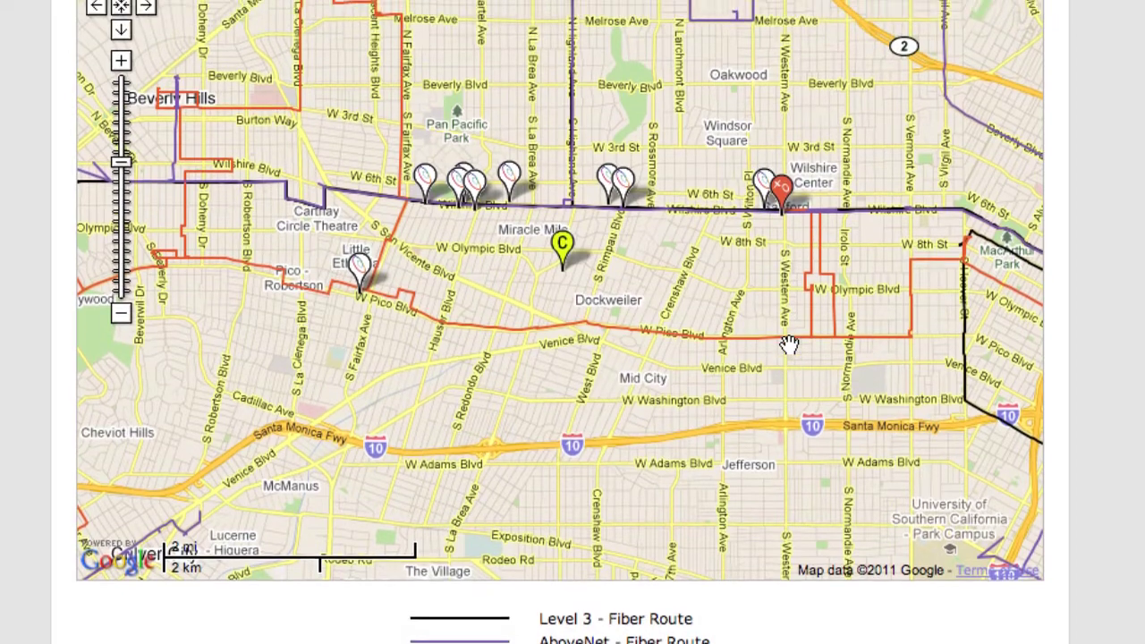
scroll(789, 345, up, 1)
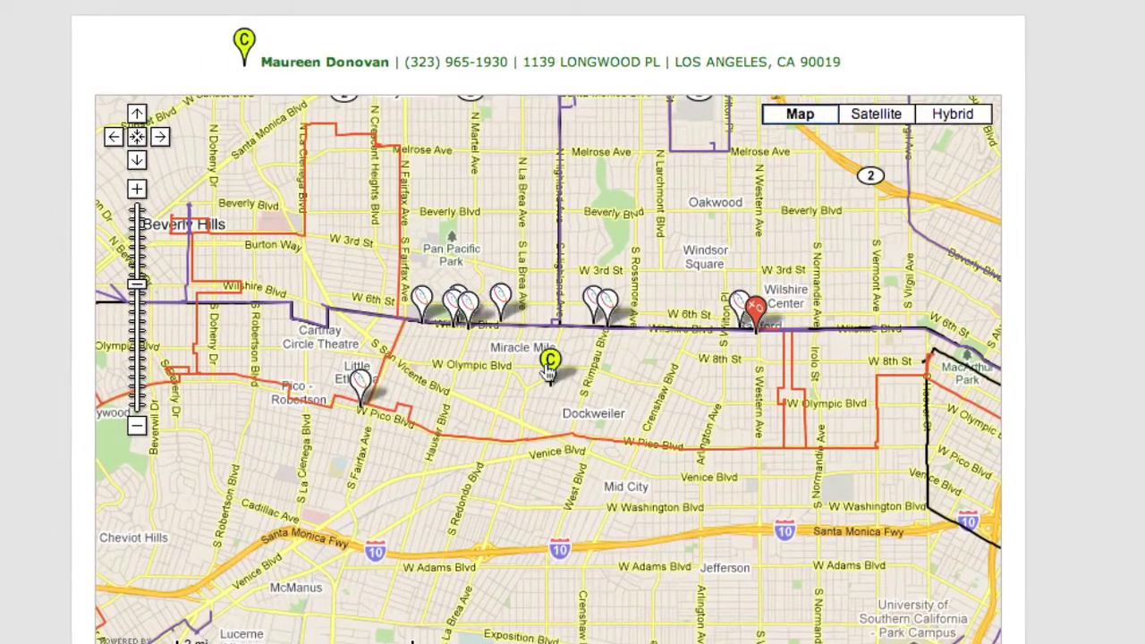
click(550, 362)
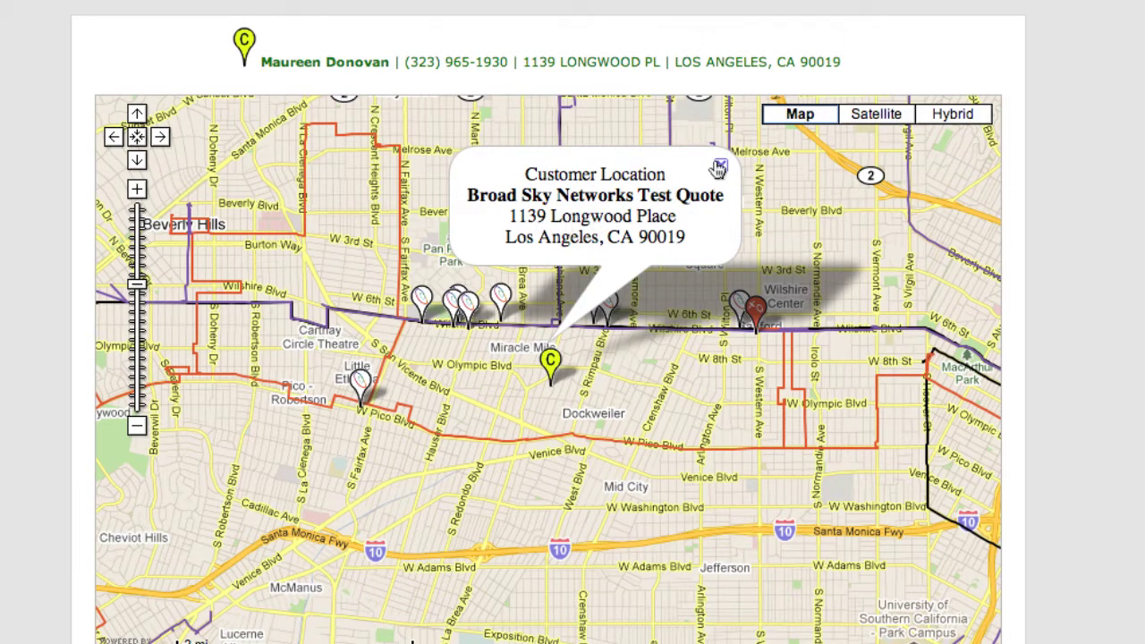
Step: Zoom in one level and inspect the nearby AboveNet and XO fiber points, panning around the map
click(719, 169)
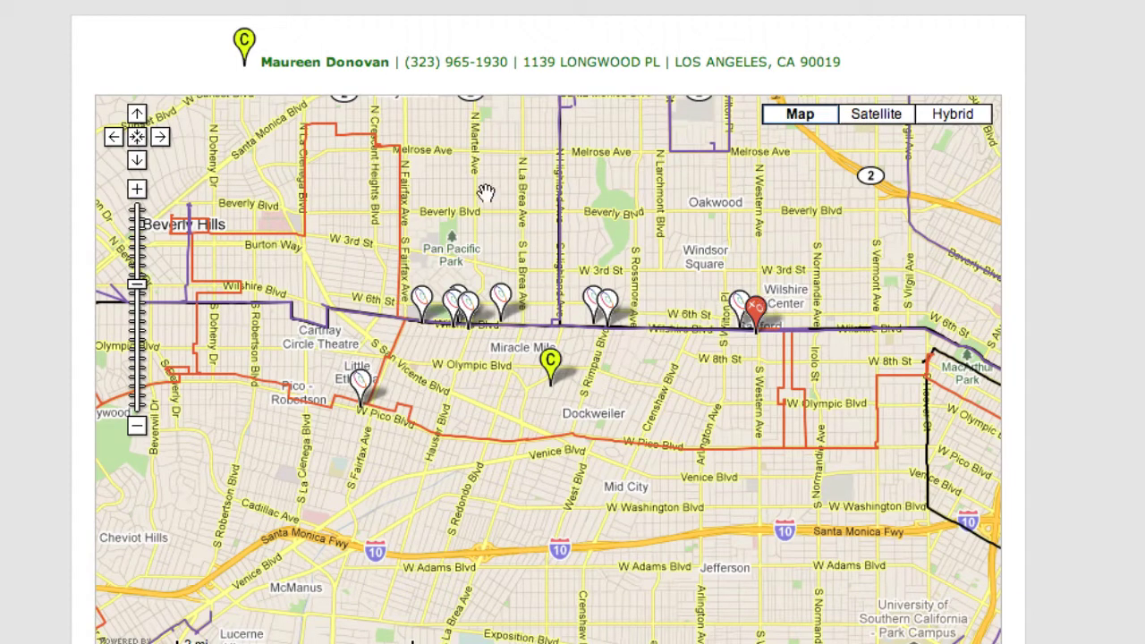
click(137, 189)
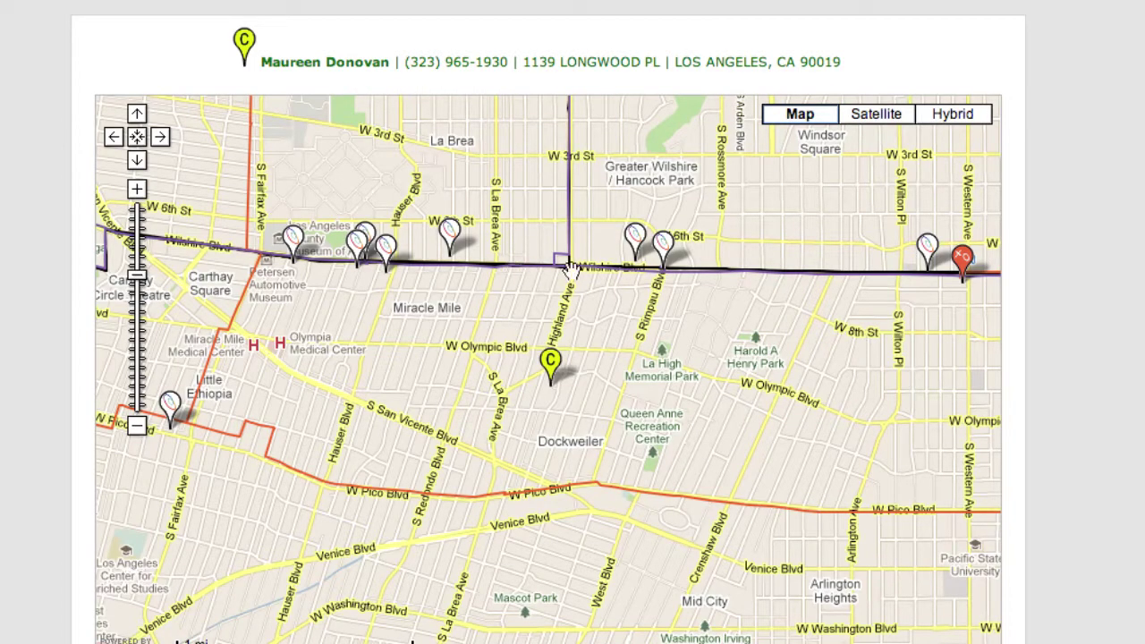
click(639, 240)
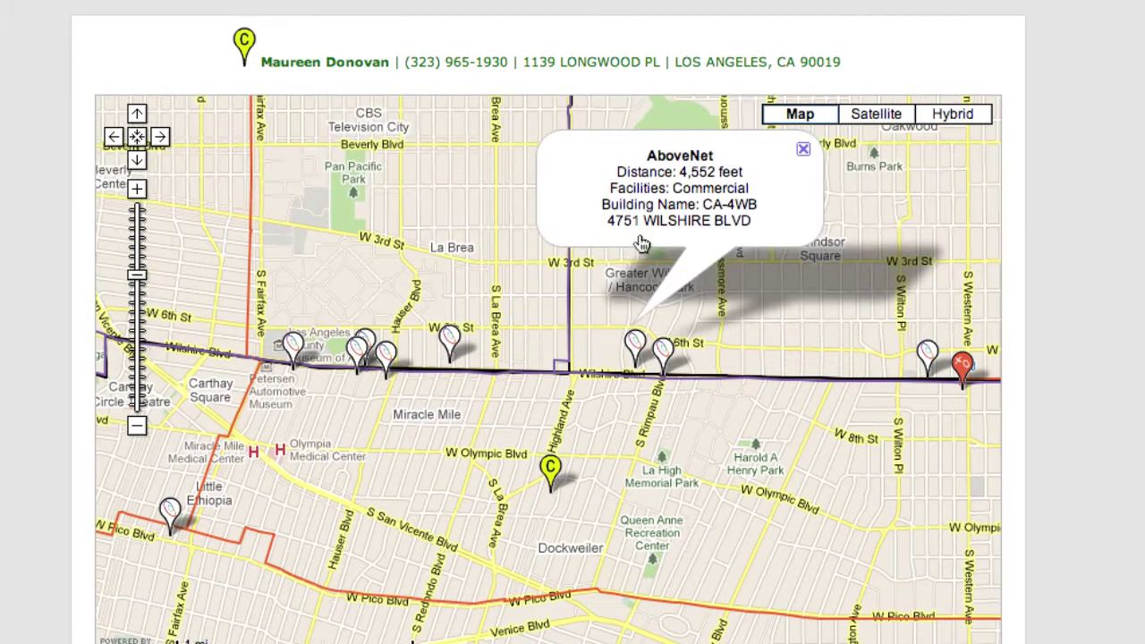
click(973, 374)
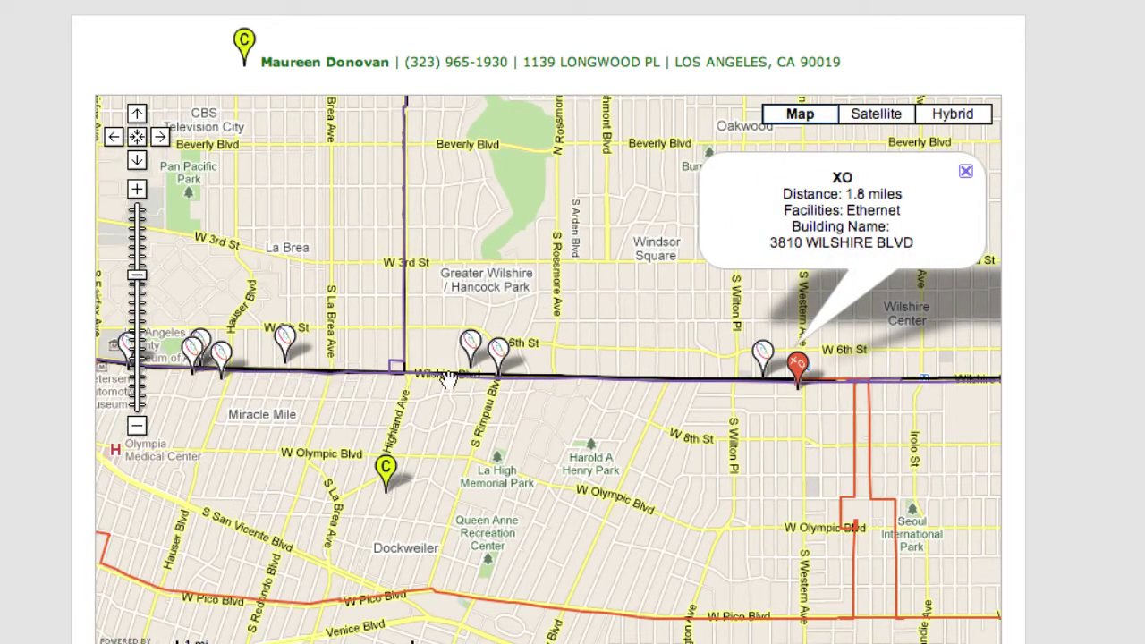
mouse_move(363, 401)
mouse_down()
mouse_move(462, 334)
mouse_move(470, 308)
mouse_up()
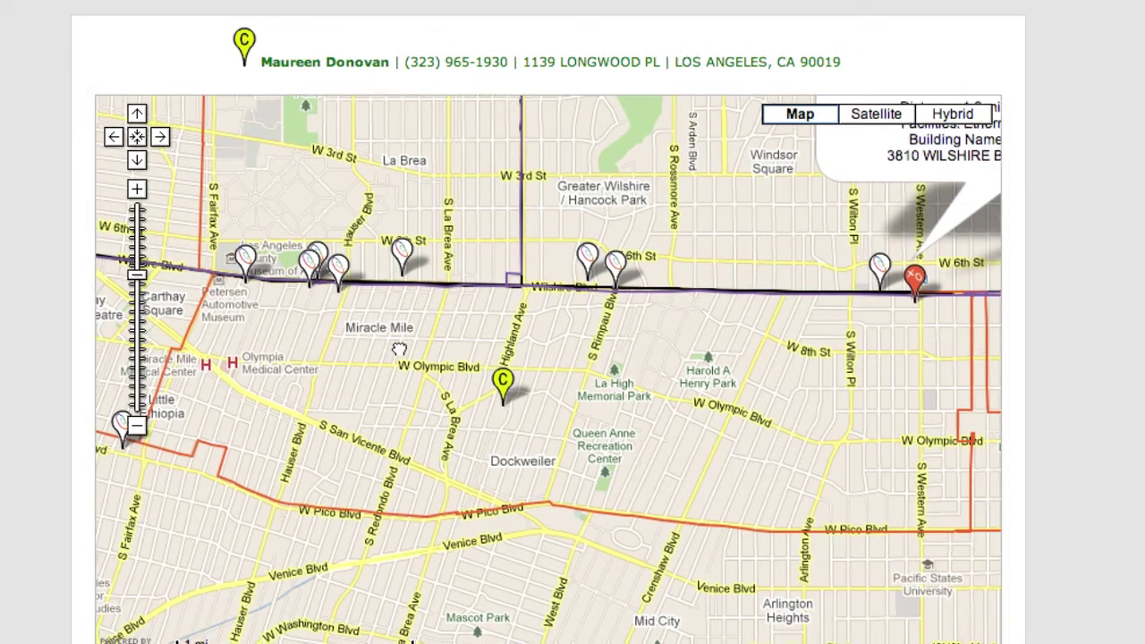
drag(383, 320, 434, 356)
drag(433, 405, 419, 418)
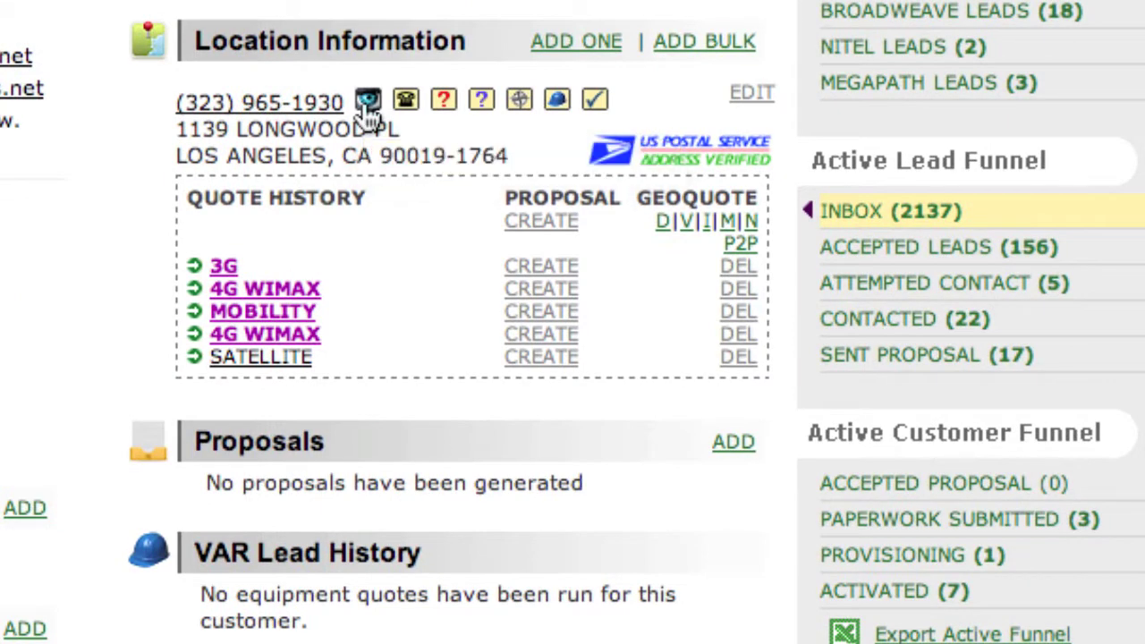
click(368, 102)
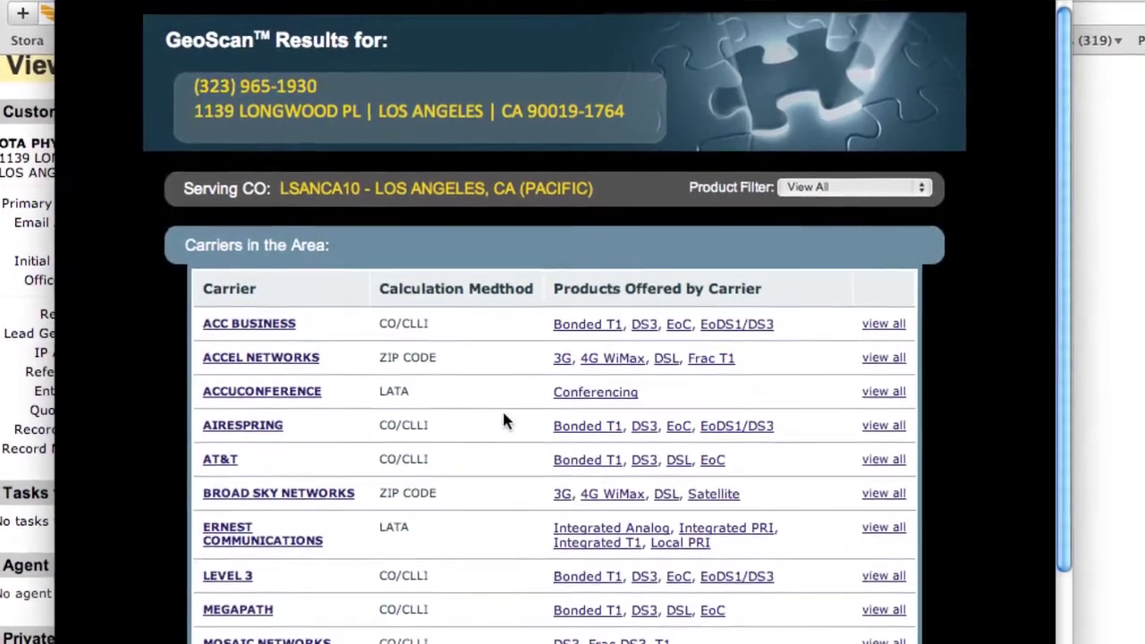
drag(577, 110, 187, 94)
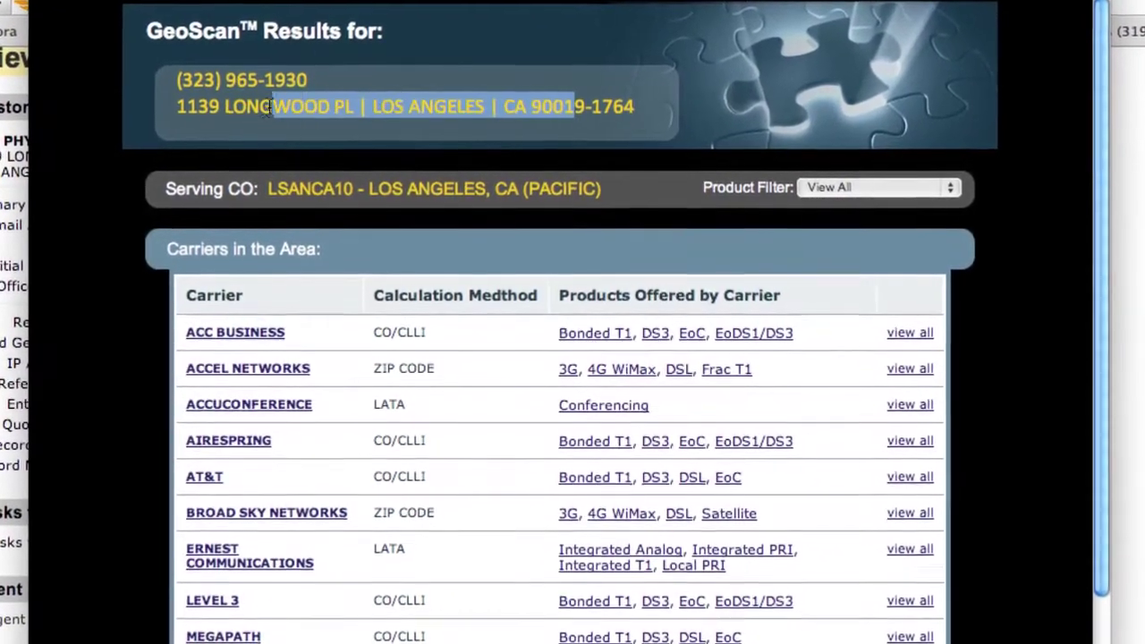
click(187, 106)
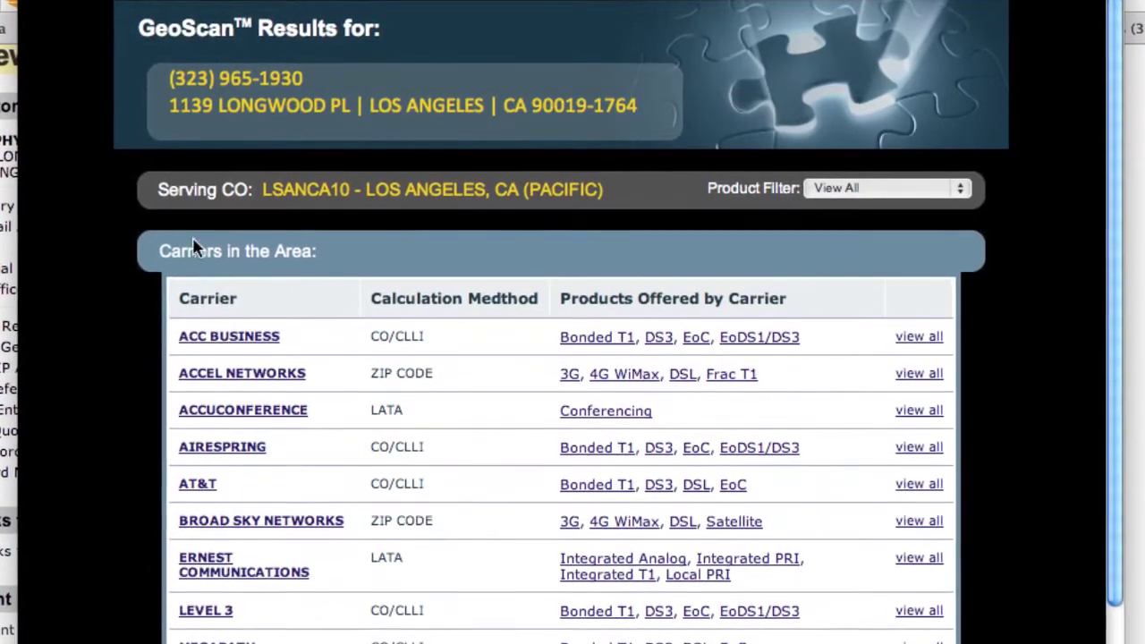
Step: Review the area carriers and products in the results, then show the Product Filter options
scroll(467, 322, down, 2)
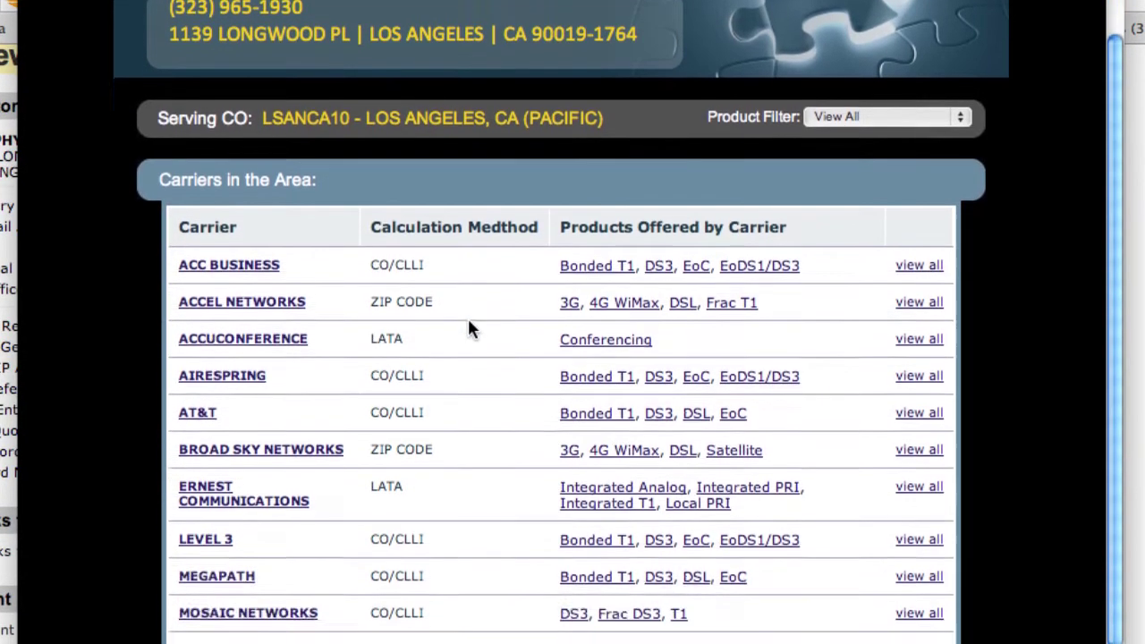
scroll(467, 322, down, 3)
scroll(469, 324, down, 1)
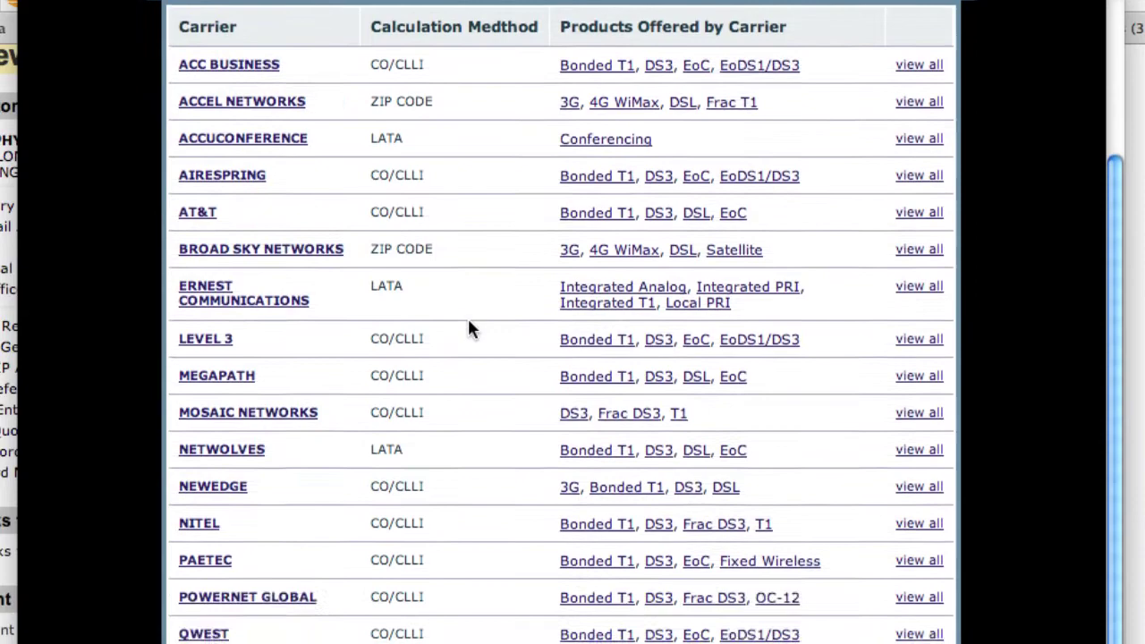
scroll(469, 324, down, 5)
scroll(469, 324, up, 1)
scroll(468, 324, up, 2)
scroll(469, 324, up, 5)
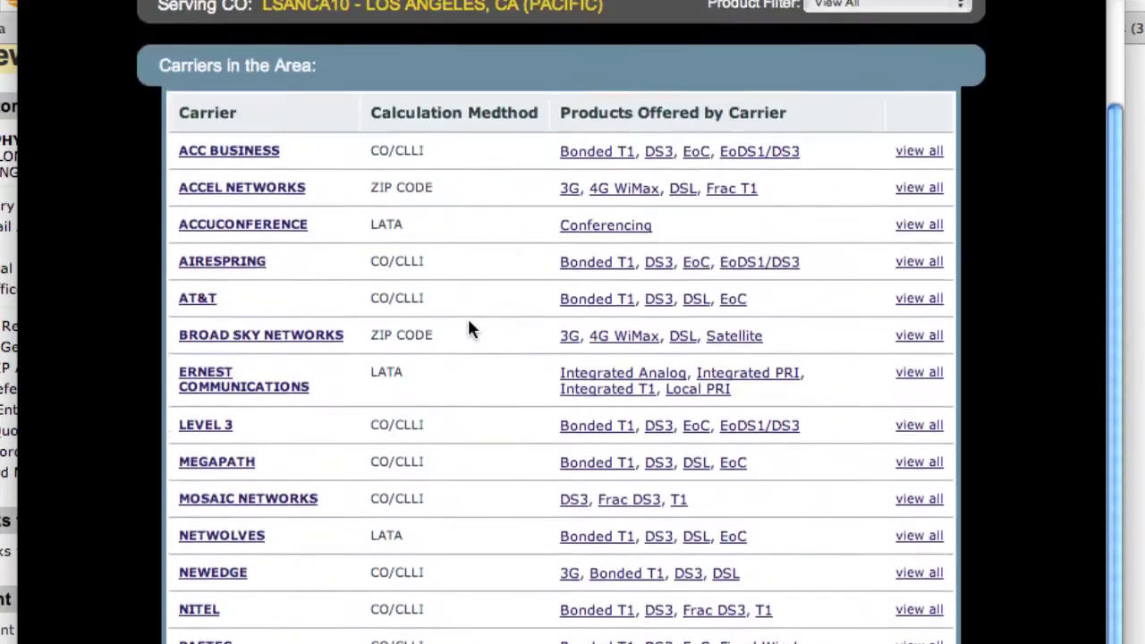
scroll(469, 324, up, 2)
scroll(469, 324, up, 3)
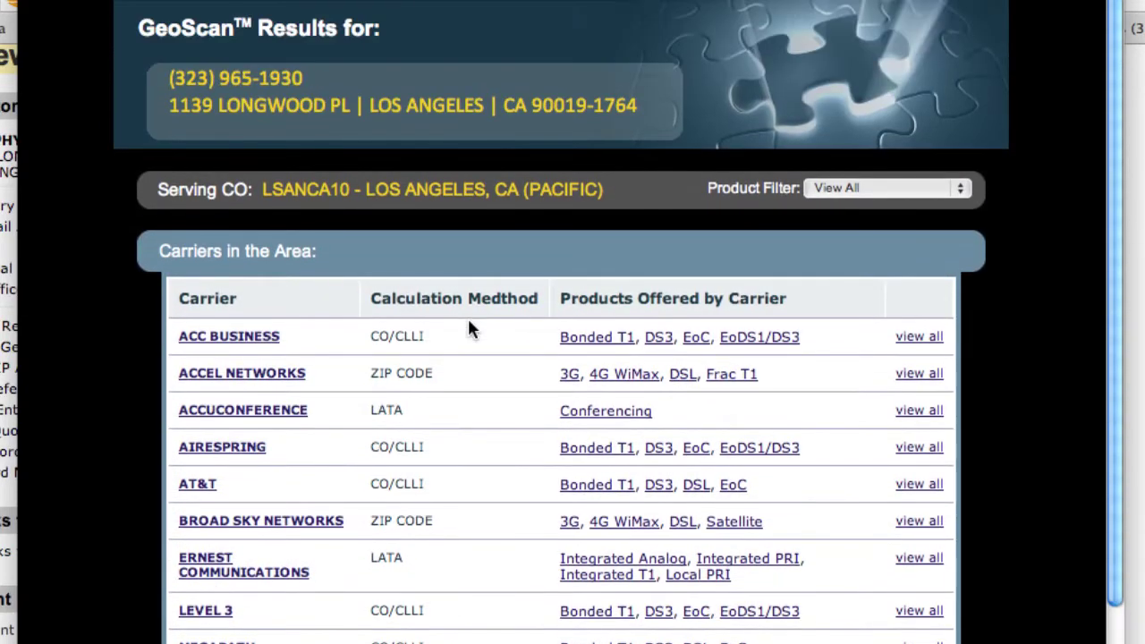
click(852, 189)
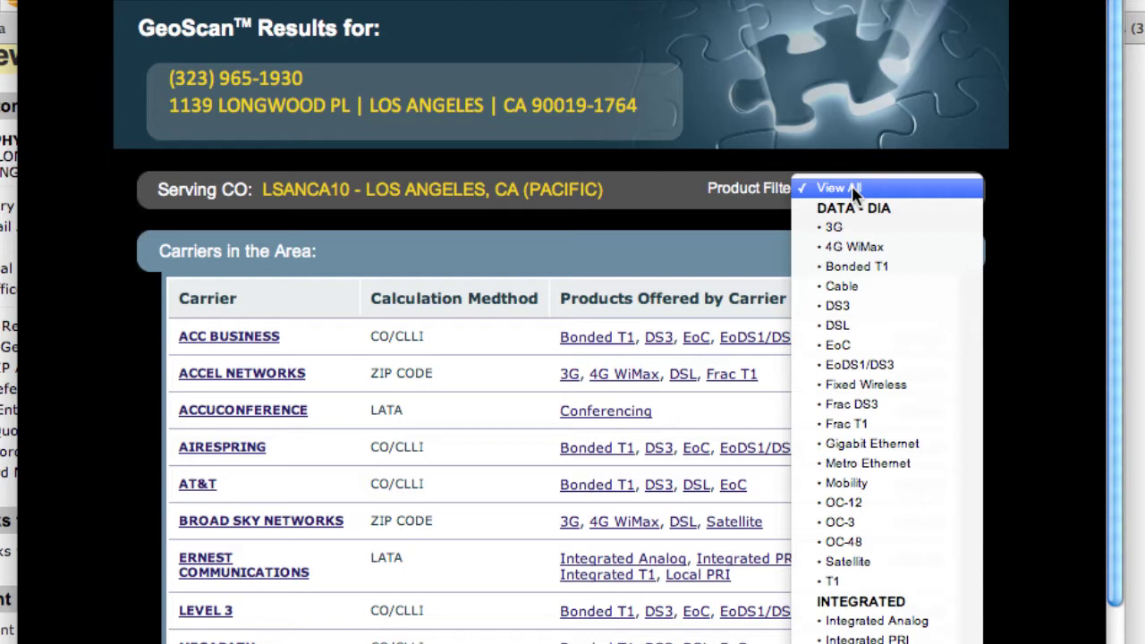
click(873, 442)
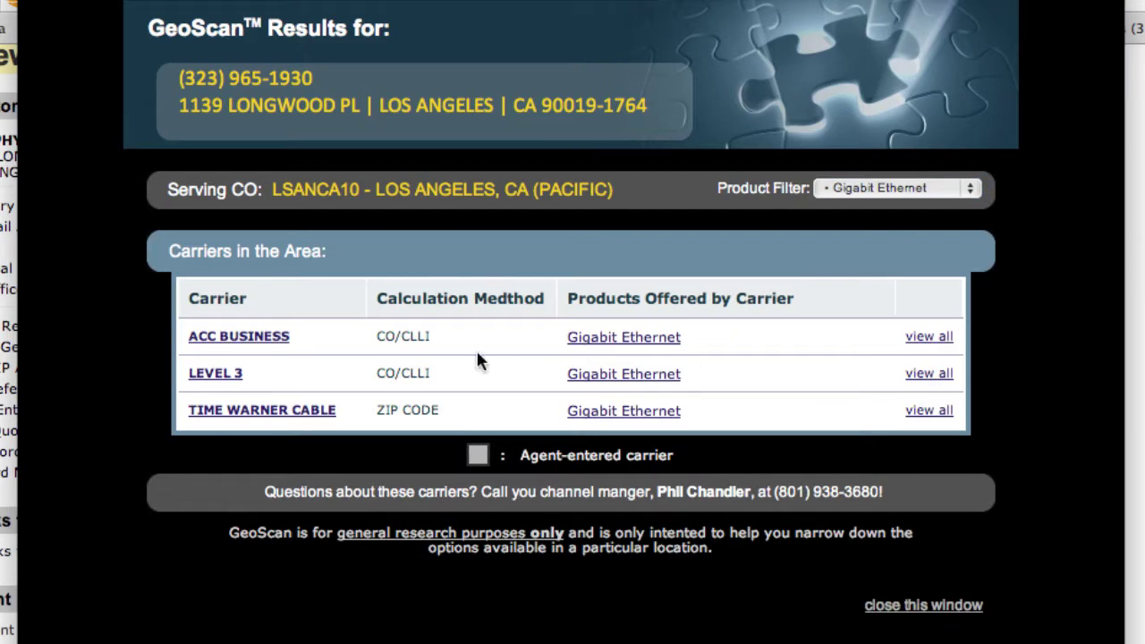
drag(322, 334, 439, 409)
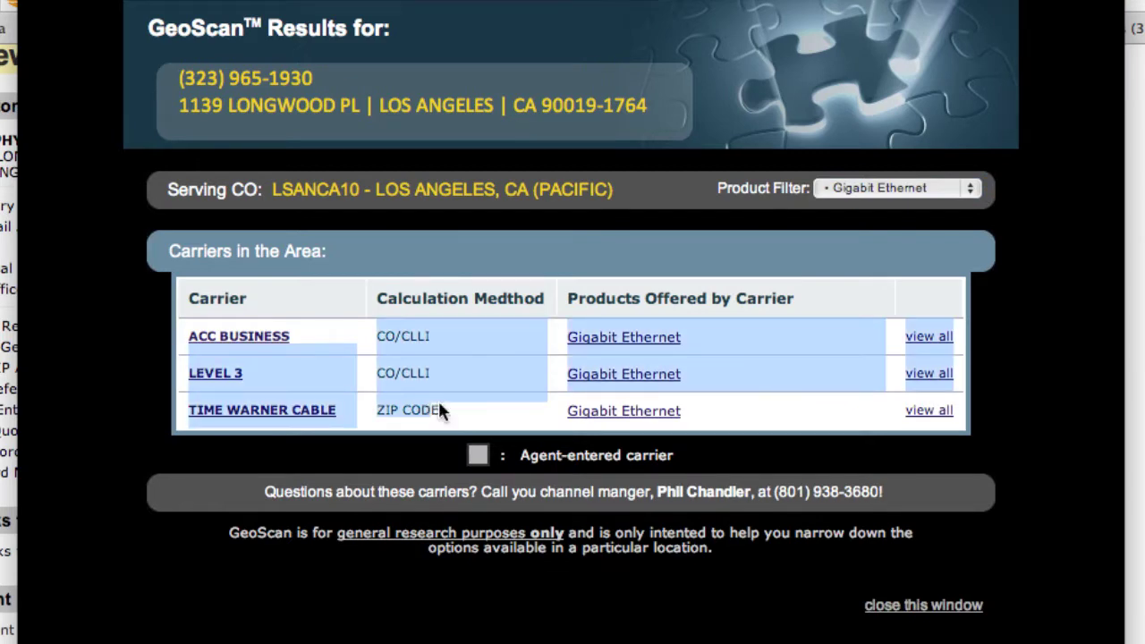
click(302, 334)
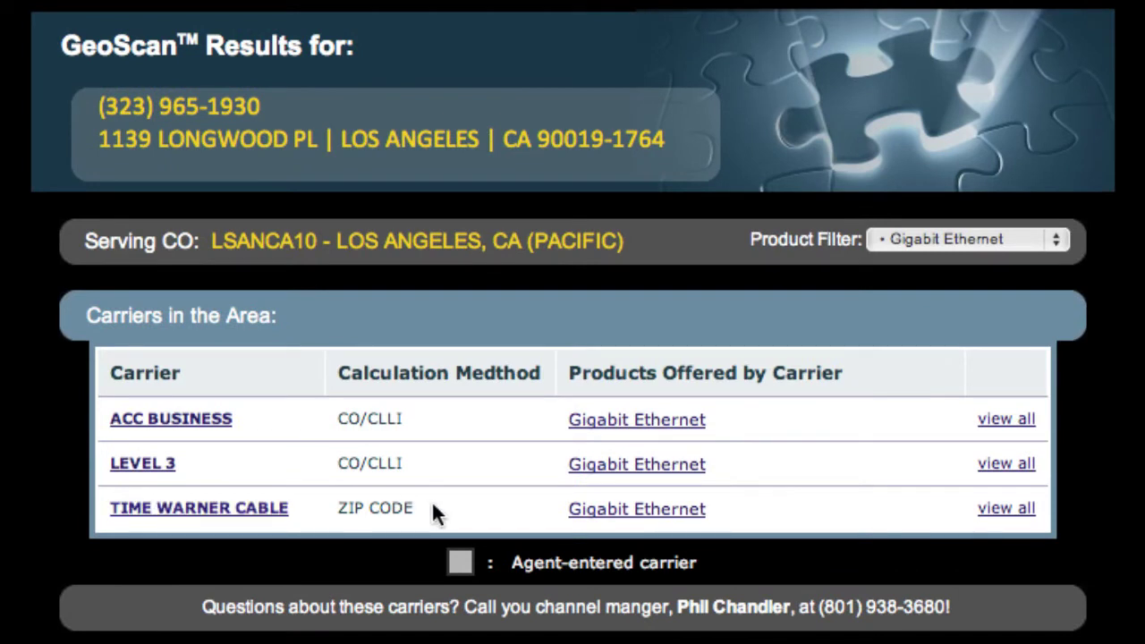
drag(432, 501, 325, 420)
click(325, 417)
drag(307, 414, 778, 506)
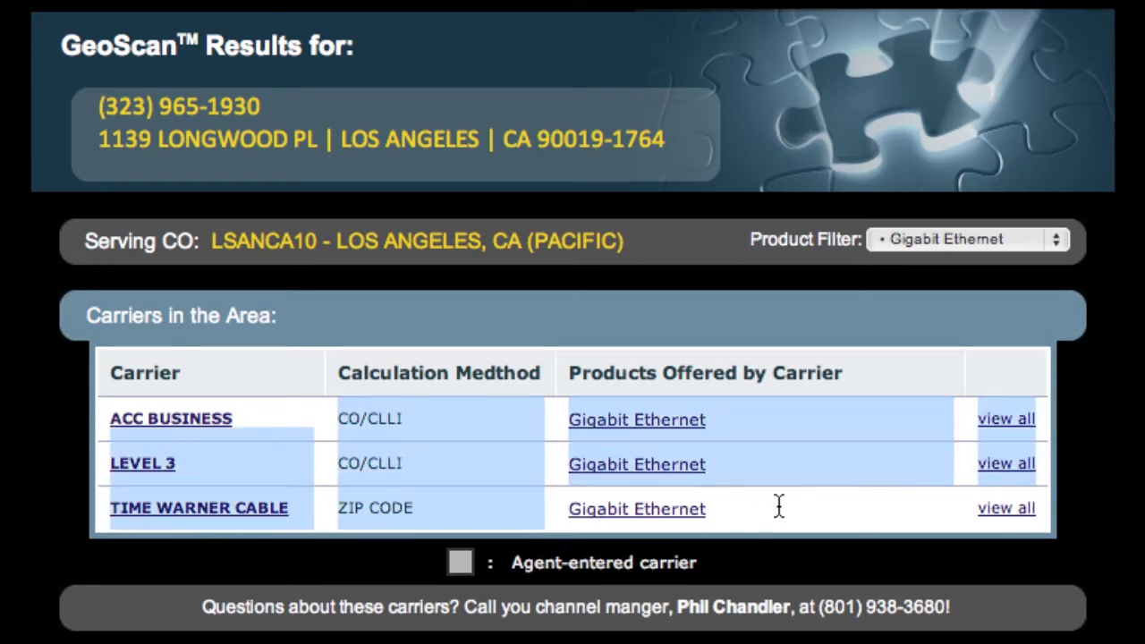
click(796, 505)
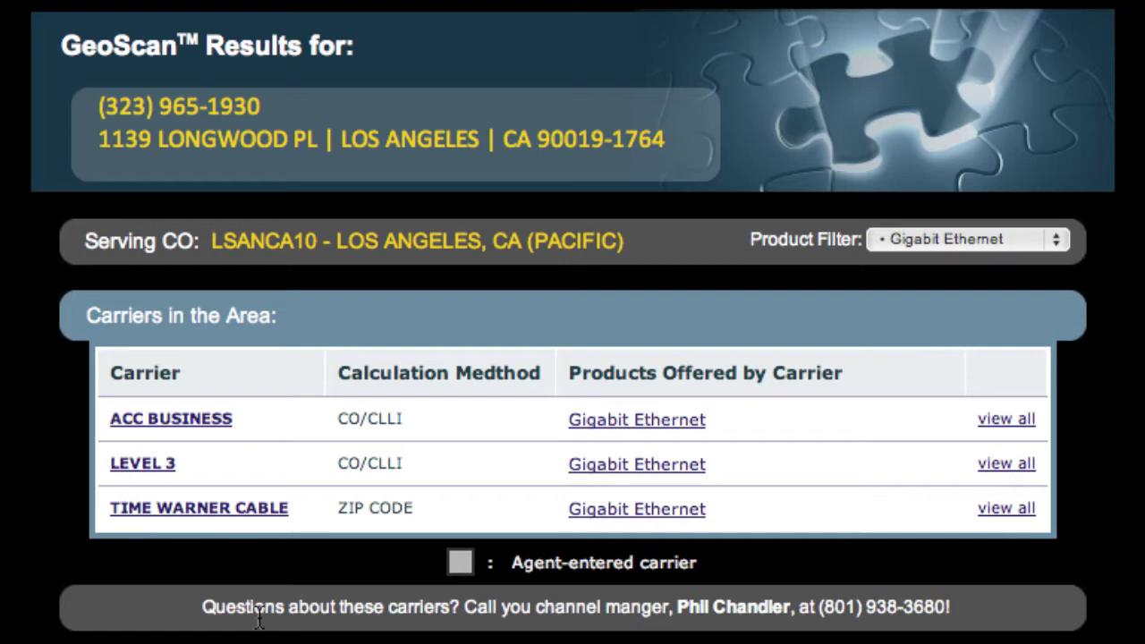
drag(256, 614, 943, 615)
drag(970, 612, 206, 604)
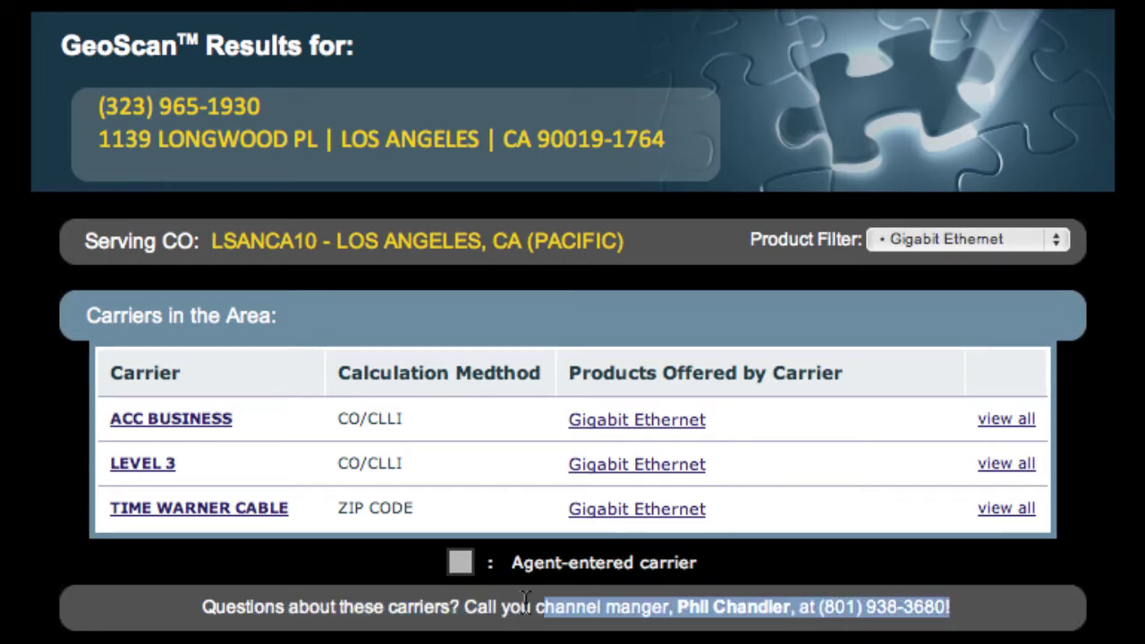
click(206, 603)
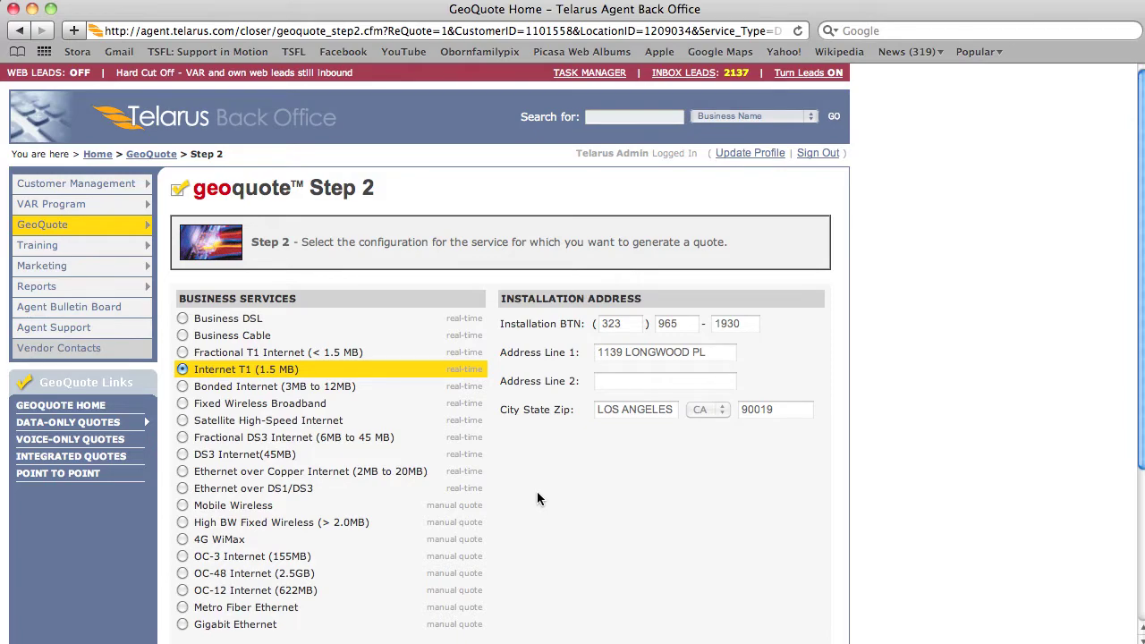
Step: Select Gigabit Ethernet and enter 'My customer is looking for a 1GB solution for this location.'
scroll(538, 493, down, 3)
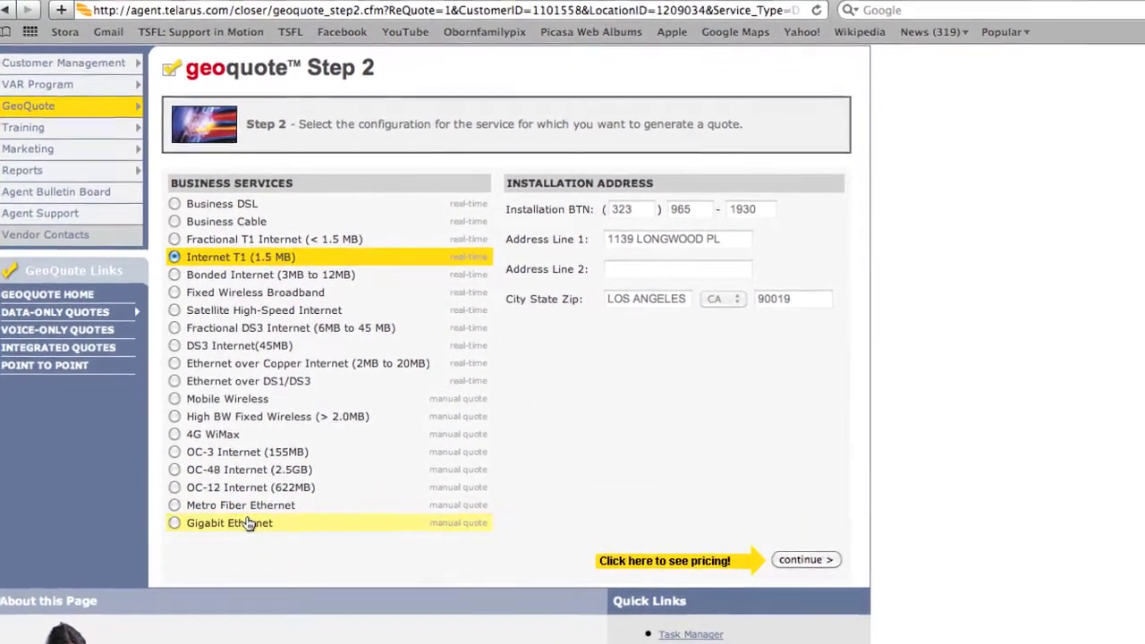
click(249, 524)
click(767, 385)
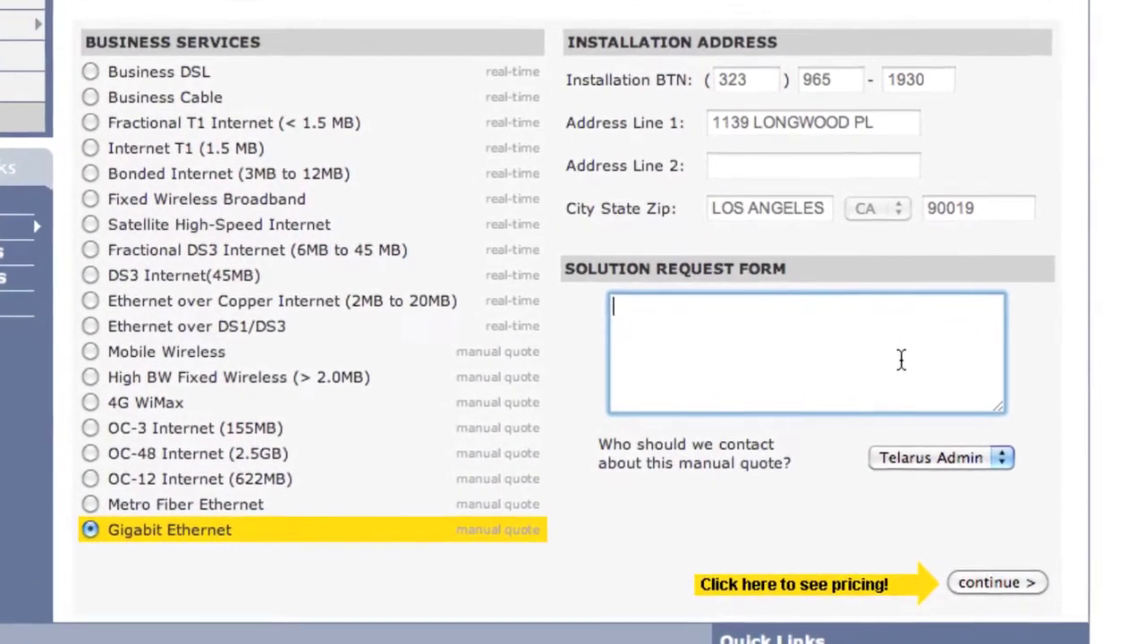
text(My custo)
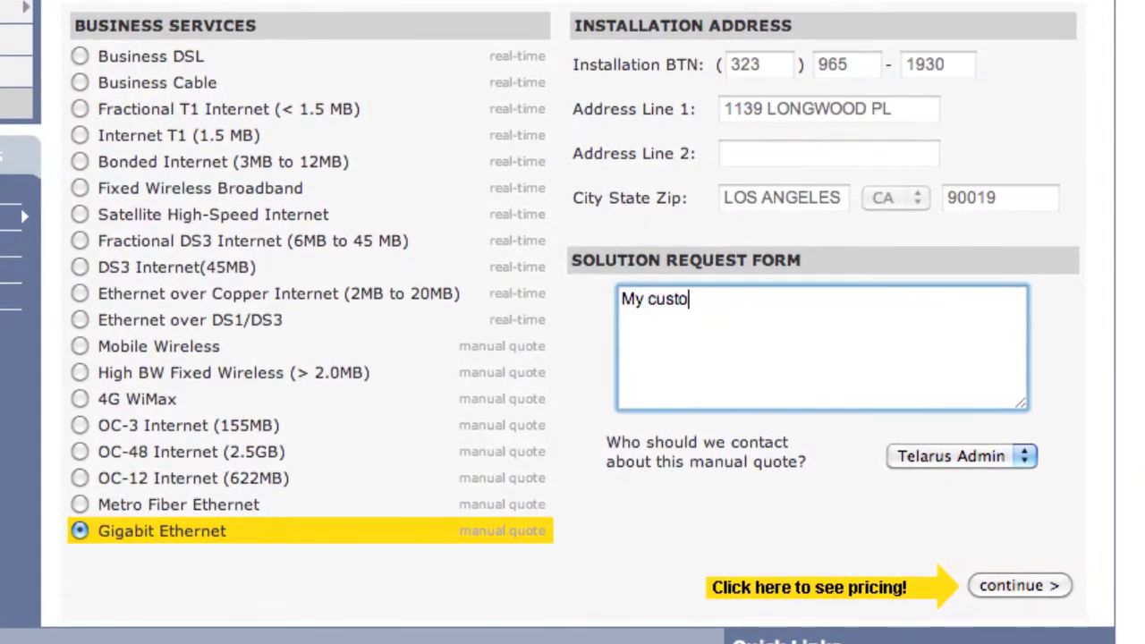
text(mer is looking)
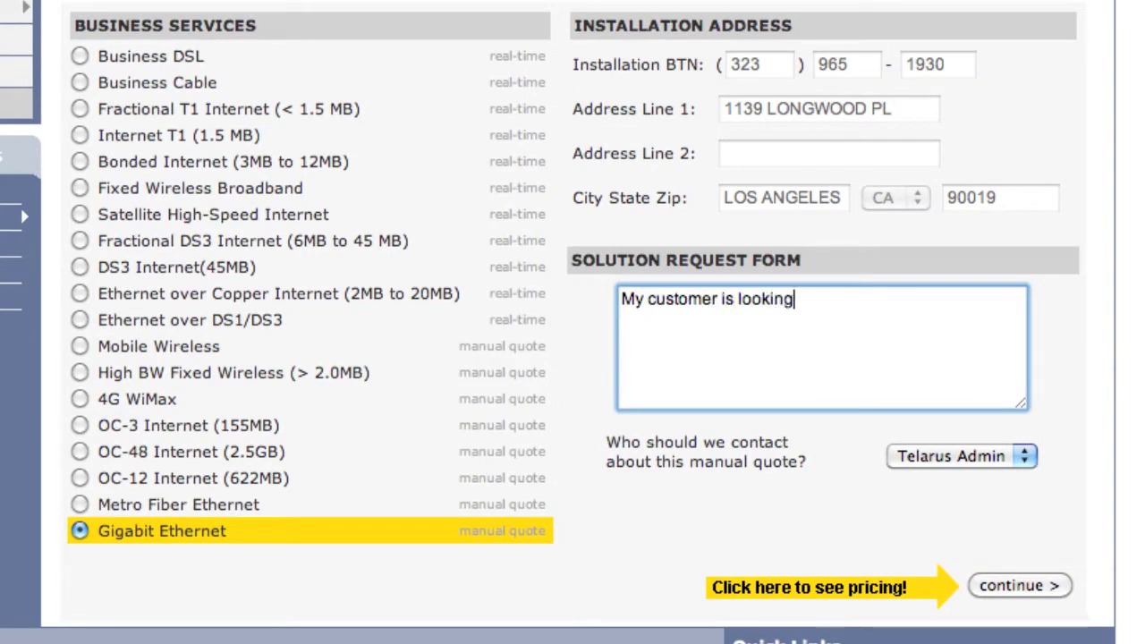
text( for a 1BG)
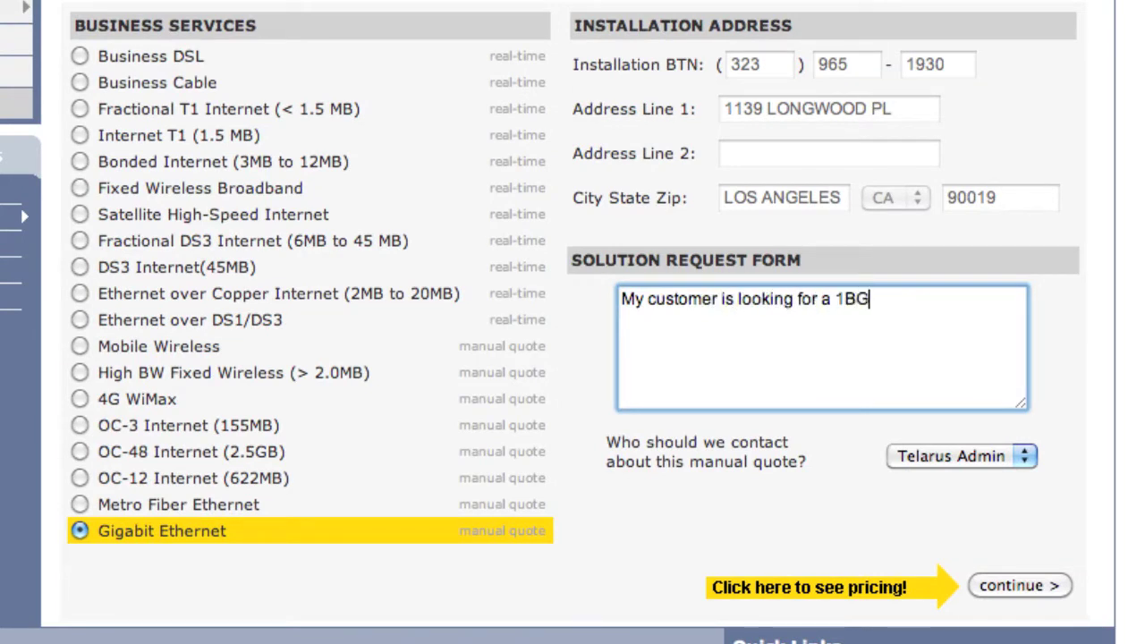
key(BackSpace)
key(BackSpace)
text(GB solut)
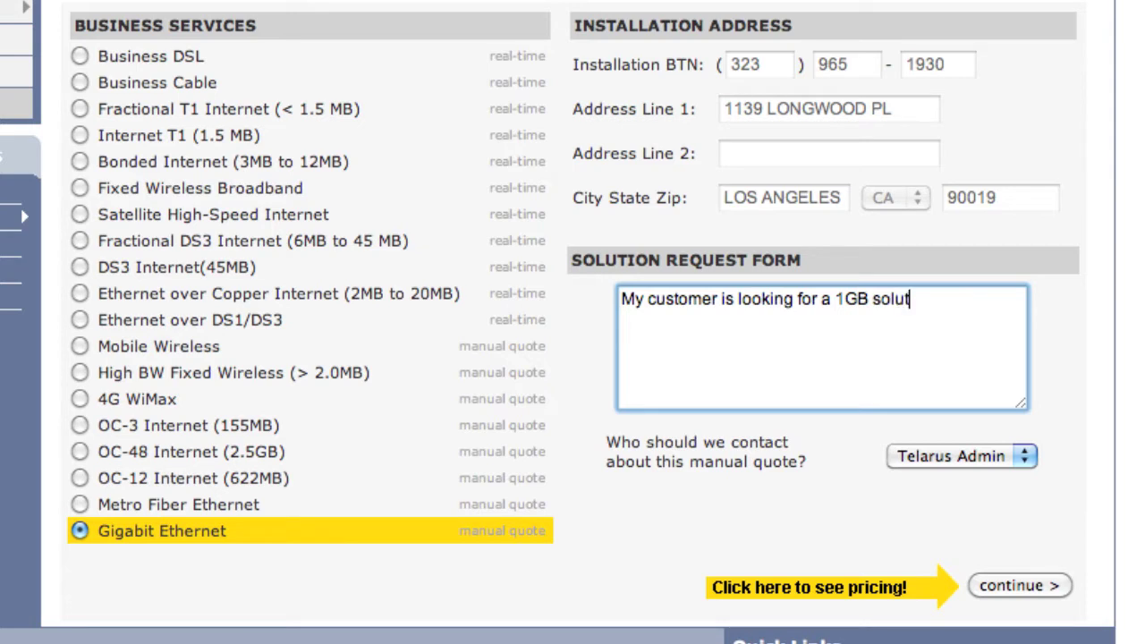
text(ion for this locati)
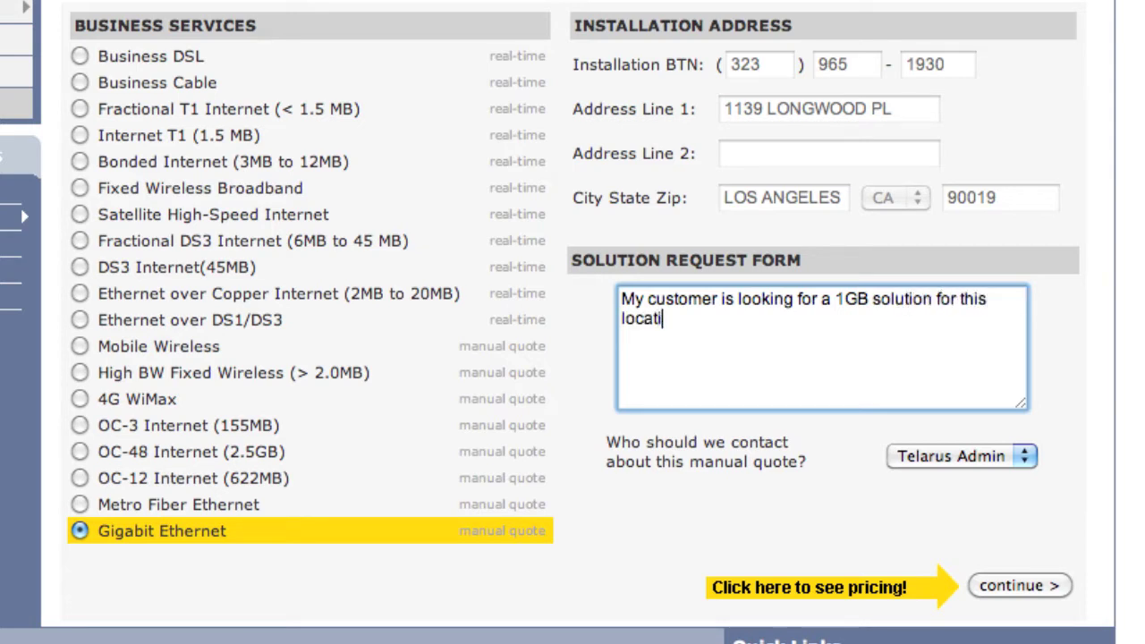
text(on.)
Step: Proceed with the Gigabit Ethernet manual quote request and confirm it under Solution Requests
click(1002, 582)
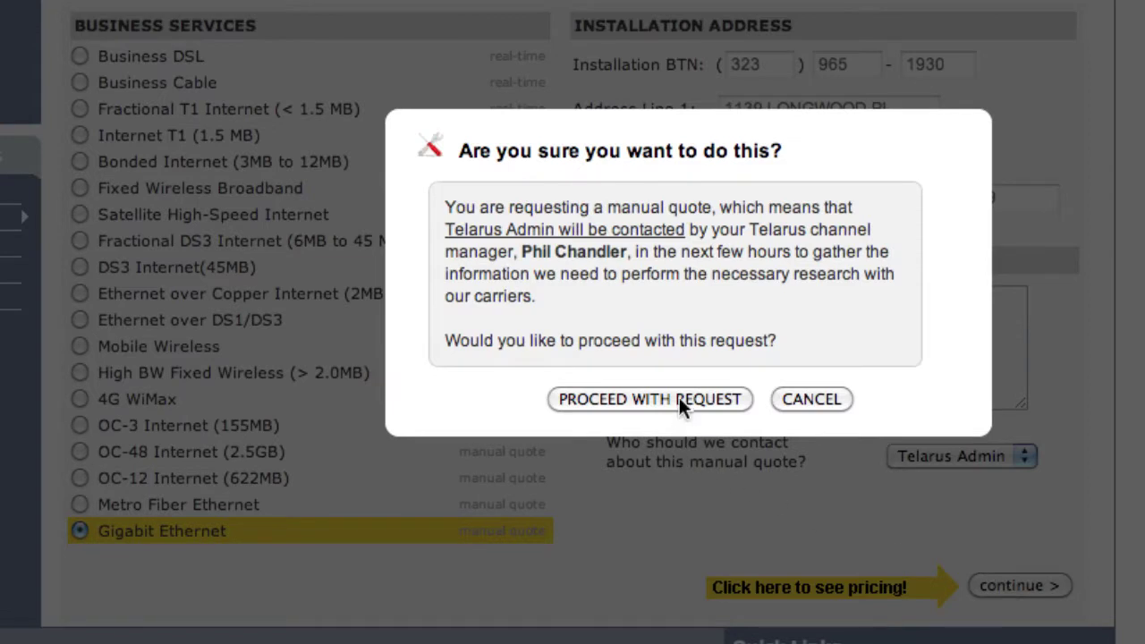
click(679, 399)
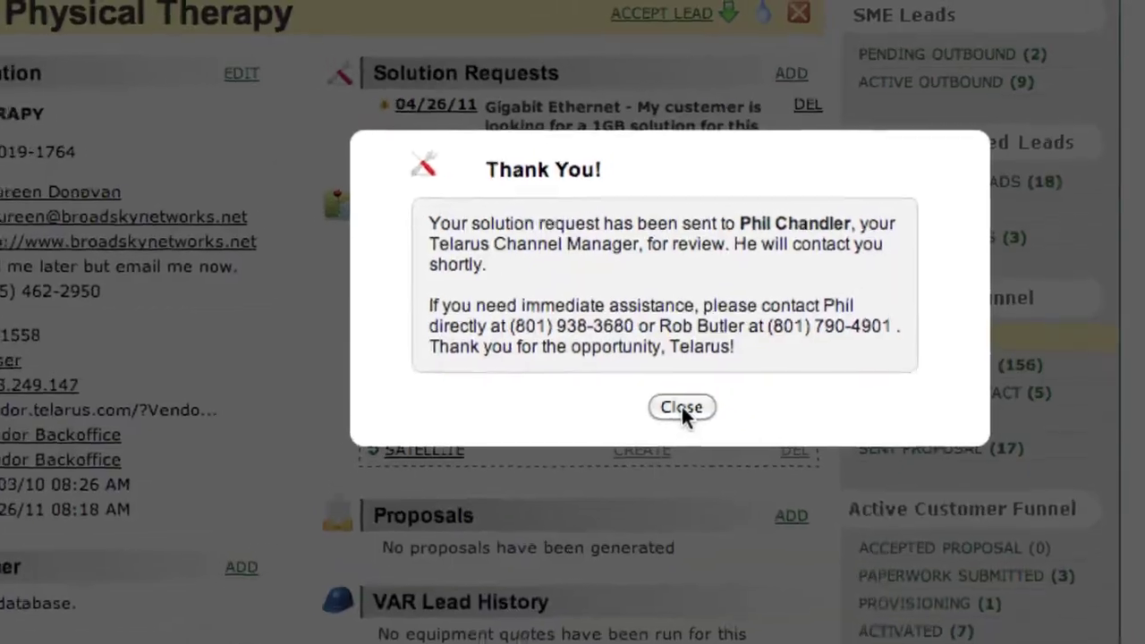
click(682, 407)
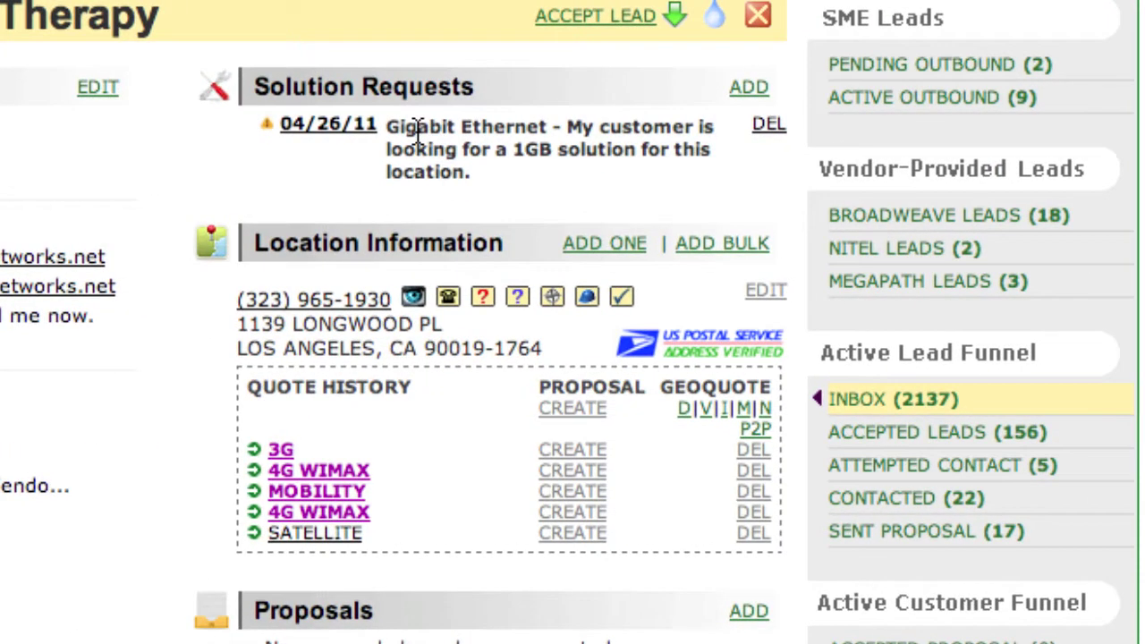
mouse_move(421, 126)
mouse_down()
mouse_move(474, 174)
mouse_move(428, 126)
mouse_up()
click(473, 170)
click(428, 126)
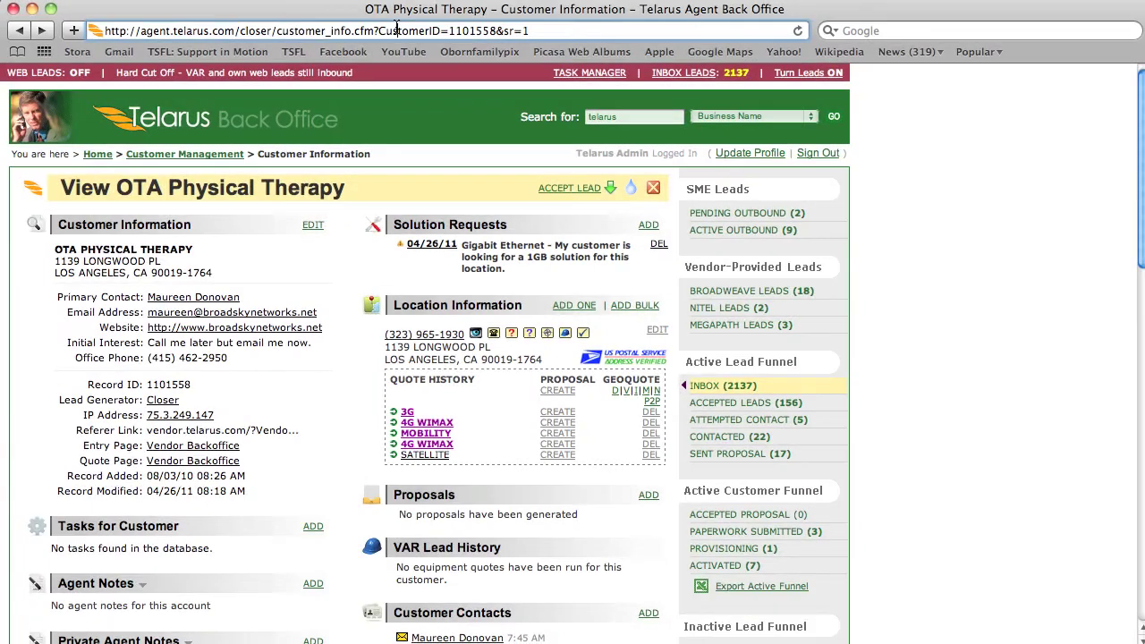
Step: Load the other OTA Physical Therapy record from its URL and review the Atlanta location address
click(397, 30)
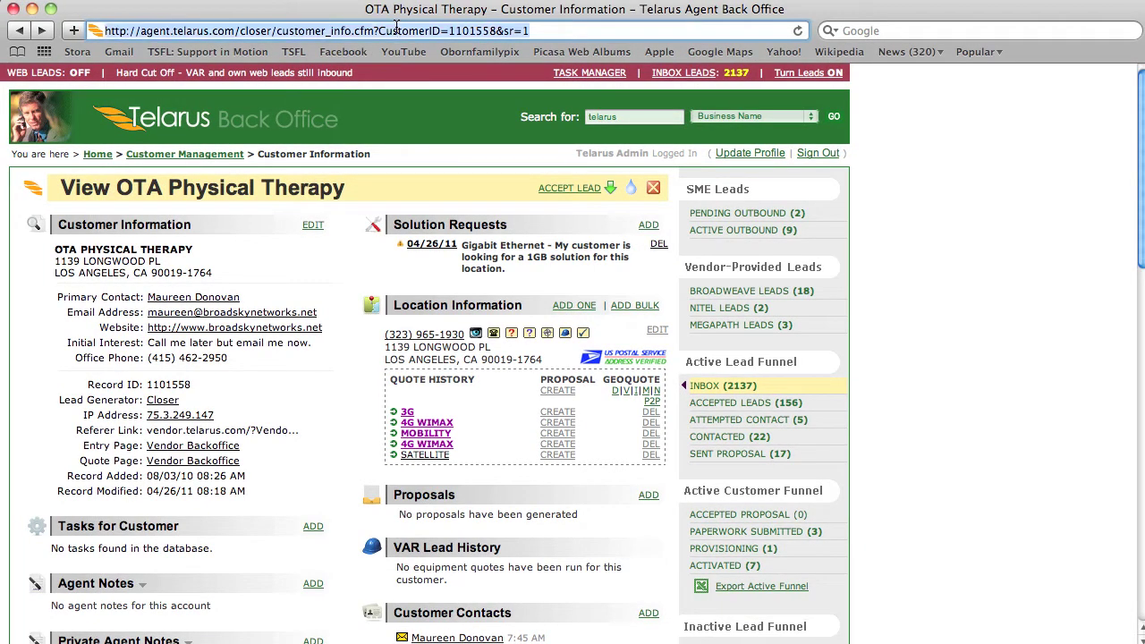
key(super+v)
key(Return)
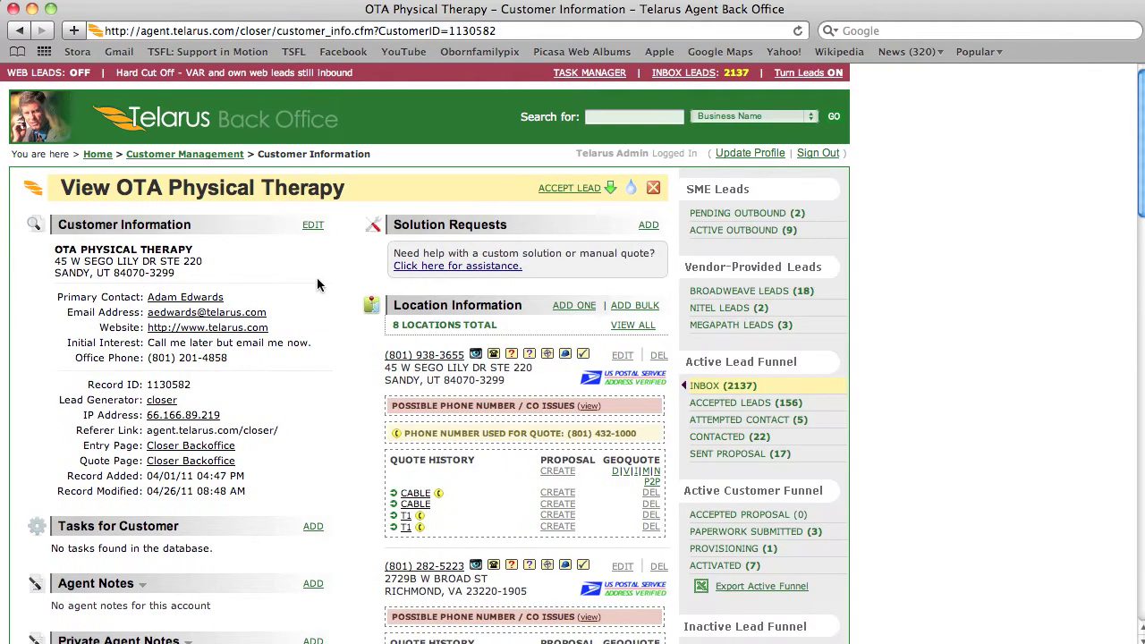
scroll(317, 285, down, 2)
scroll(317, 285, down, 2)
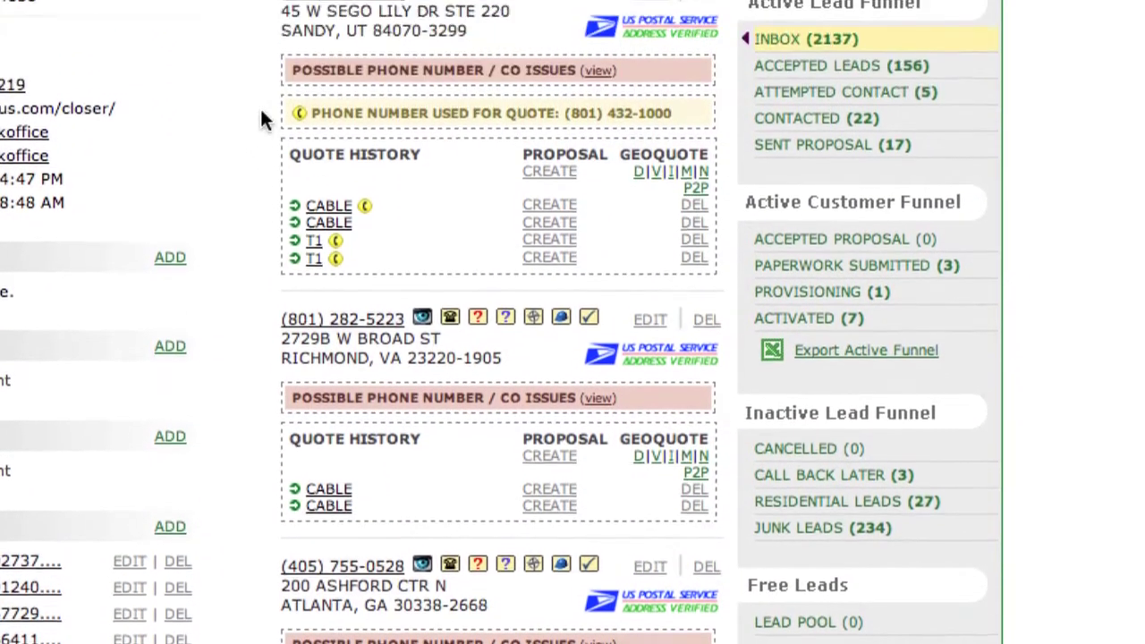
scroll(261, 115, up, 1)
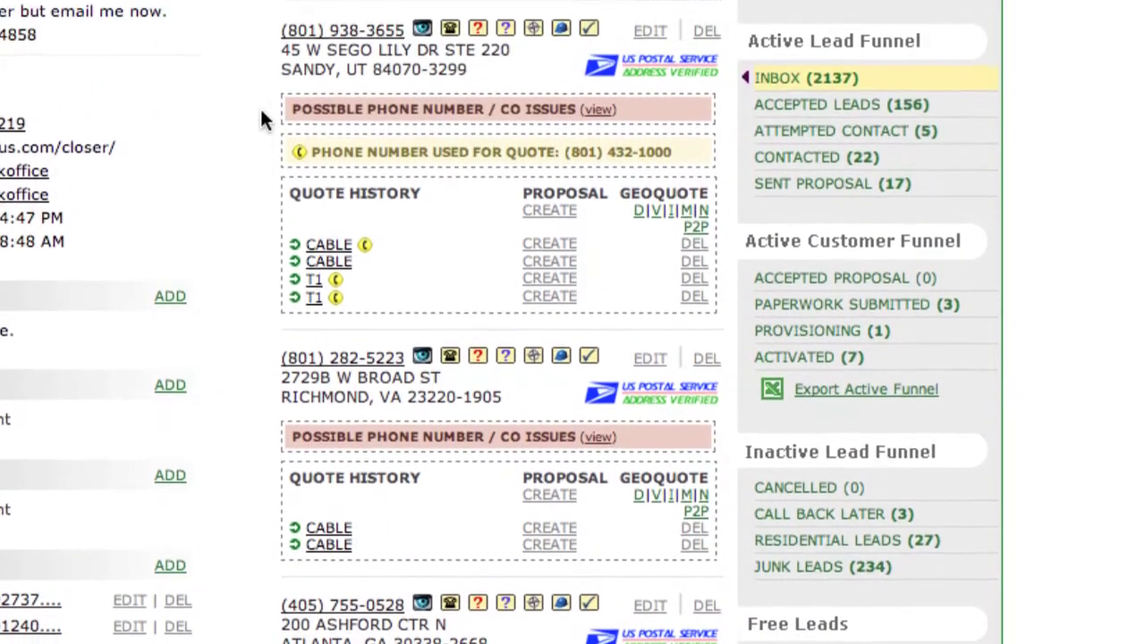
scroll(261, 121, up, 1)
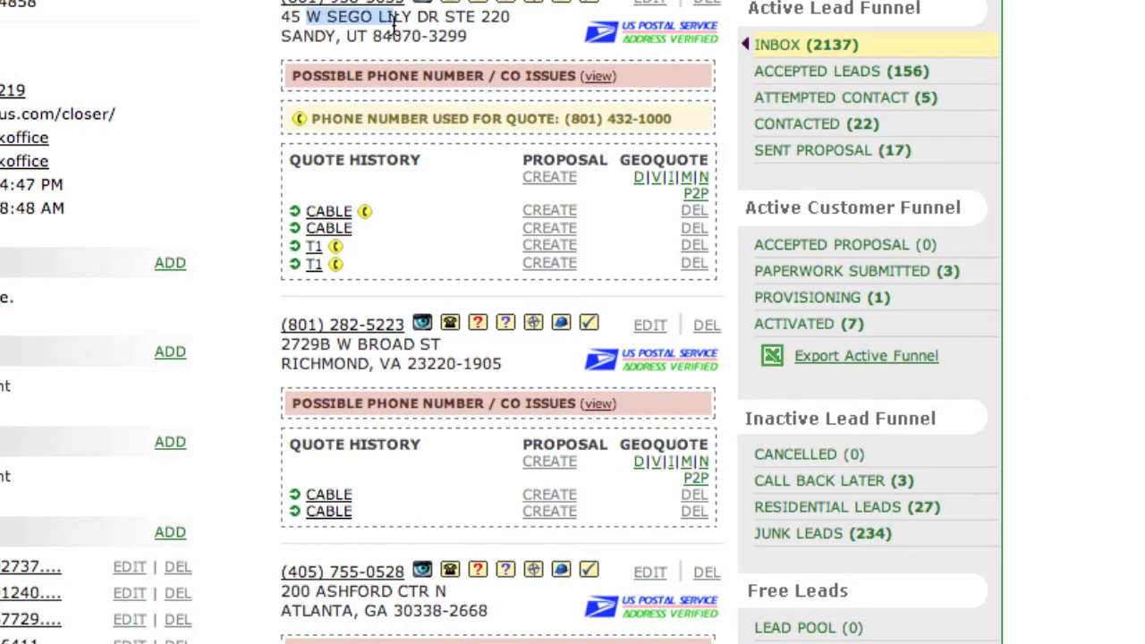
drag(301, 335, 399, 345)
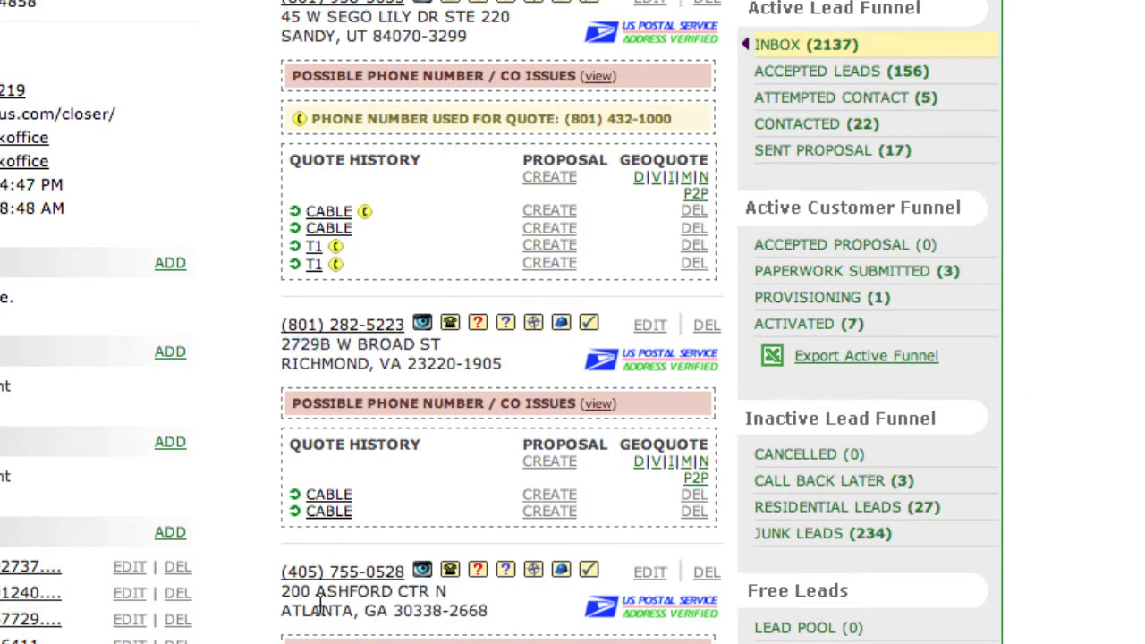
drag(320, 610, 387, 610)
Step: Scroll through the remaining locations down to the Multi-Loc Carrier Scan section
scroll(256, 474, up, 4)
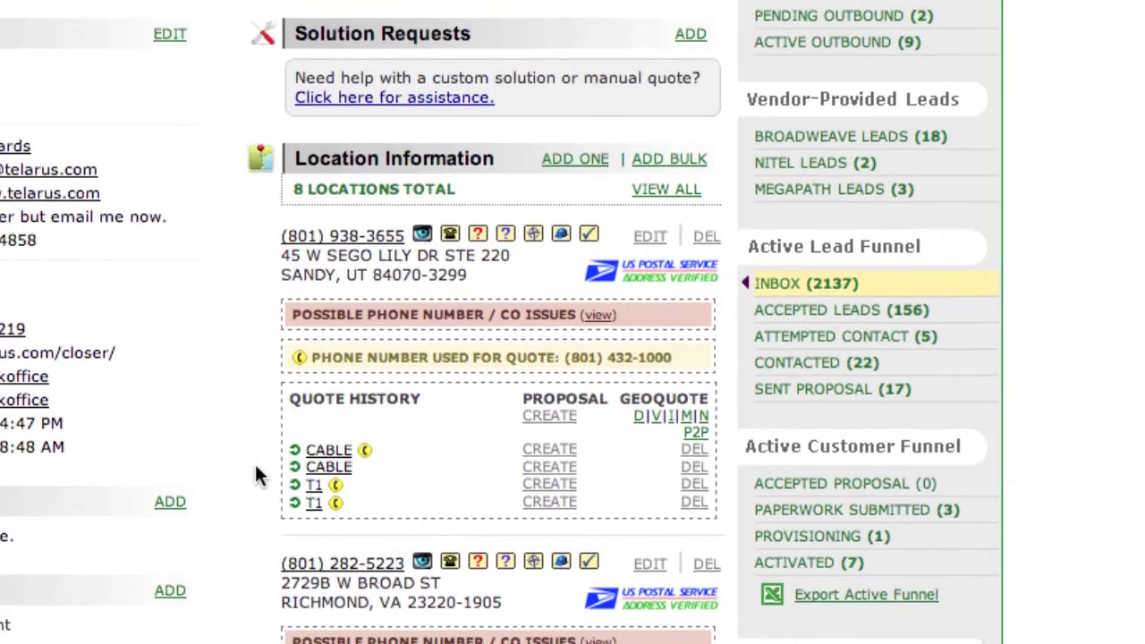
scroll(255, 475, down, 2)
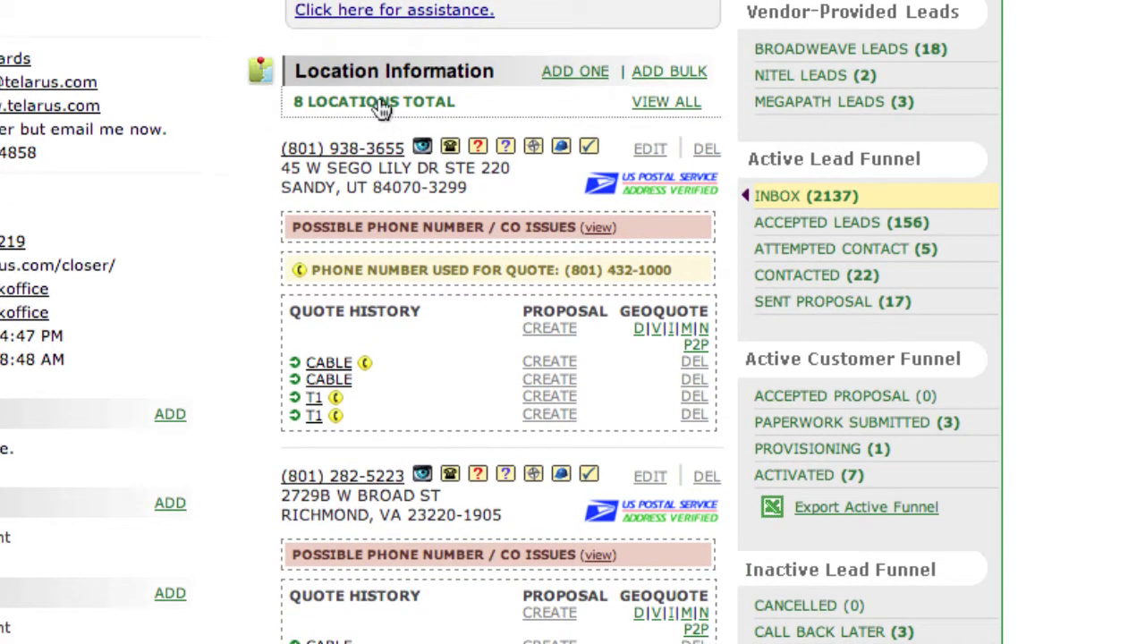
scroll(251, 154, down, 3)
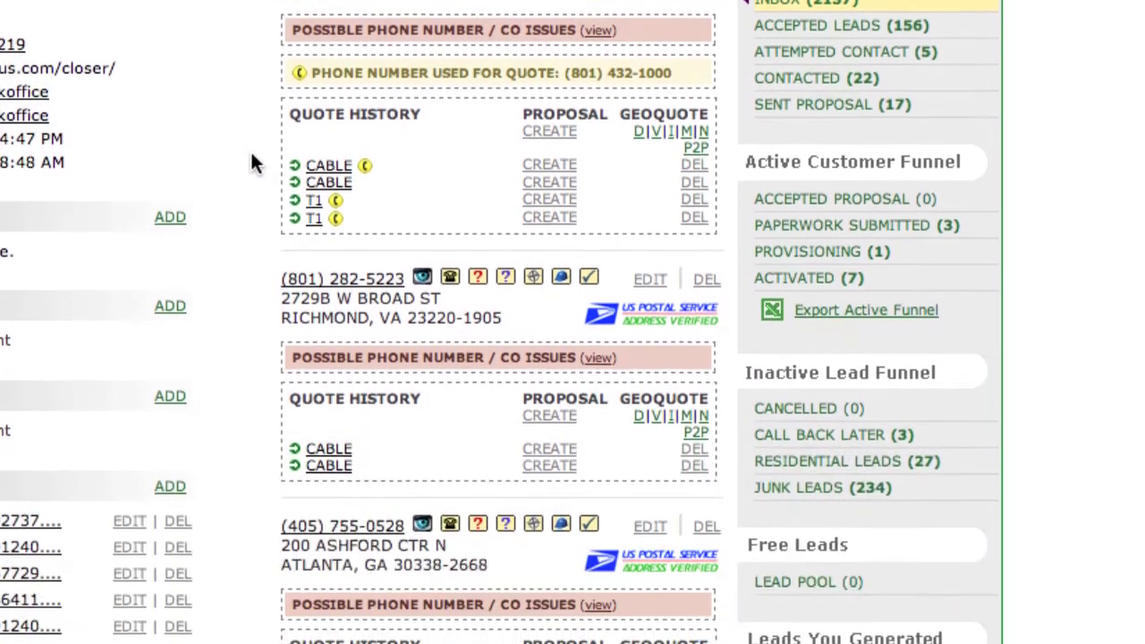
scroll(250, 154, down, 3)
scroll(251, 154, down, 3)
scroll(250, 161, down, 3)
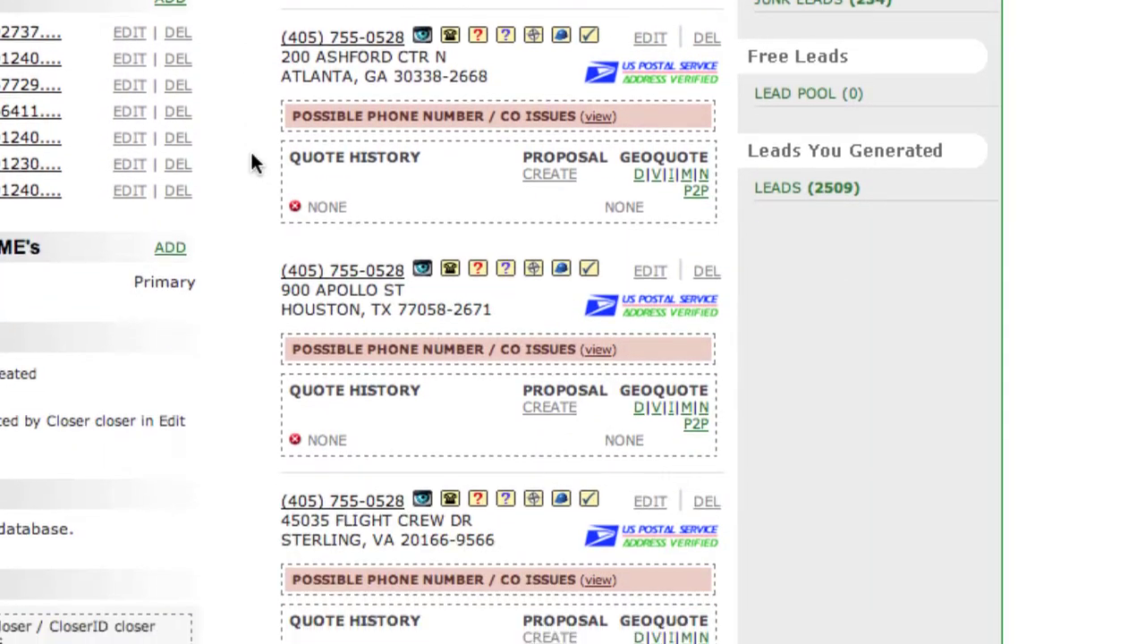
scroll(250, 161, down, 3)
scroll(250, 161, down, 1)
scroll(250, 161, down, 3)
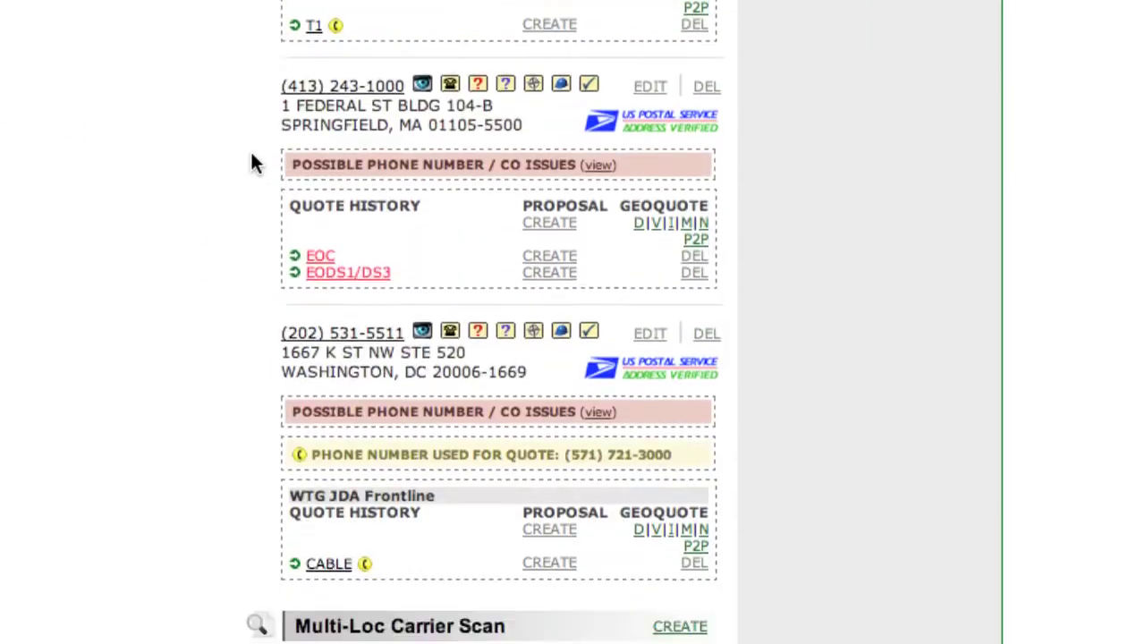
scroll(251, 161, down, 1)
scroll(251, 161, up, 1)
scroll(251, 164, up, 5)
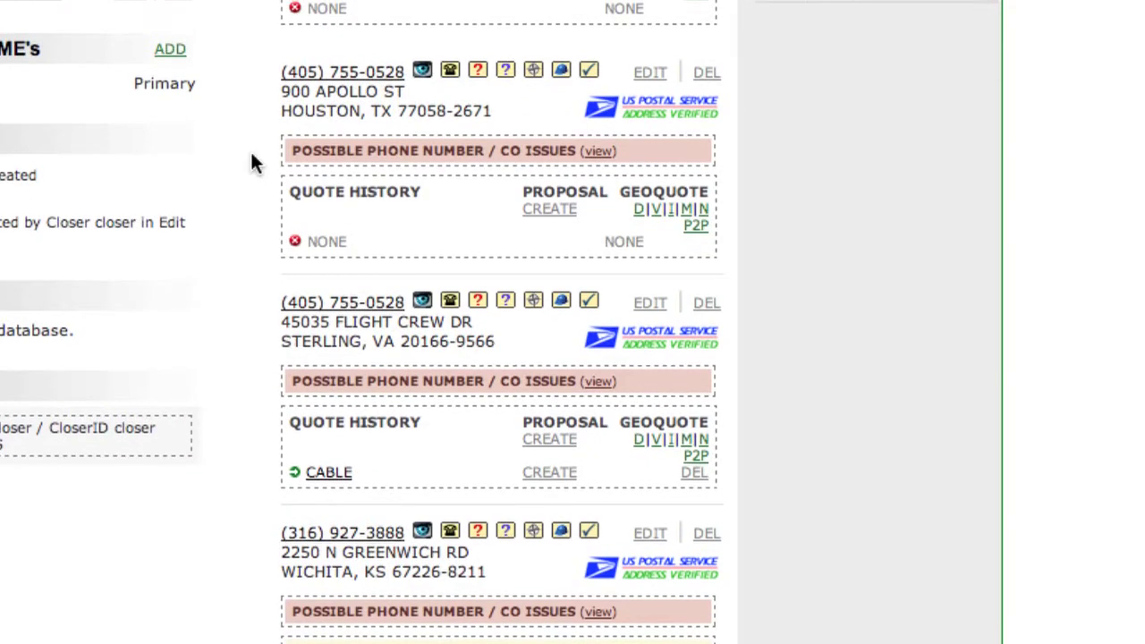
scroll(250, 164, up, 3)
scroll(251, 164, up, 1)
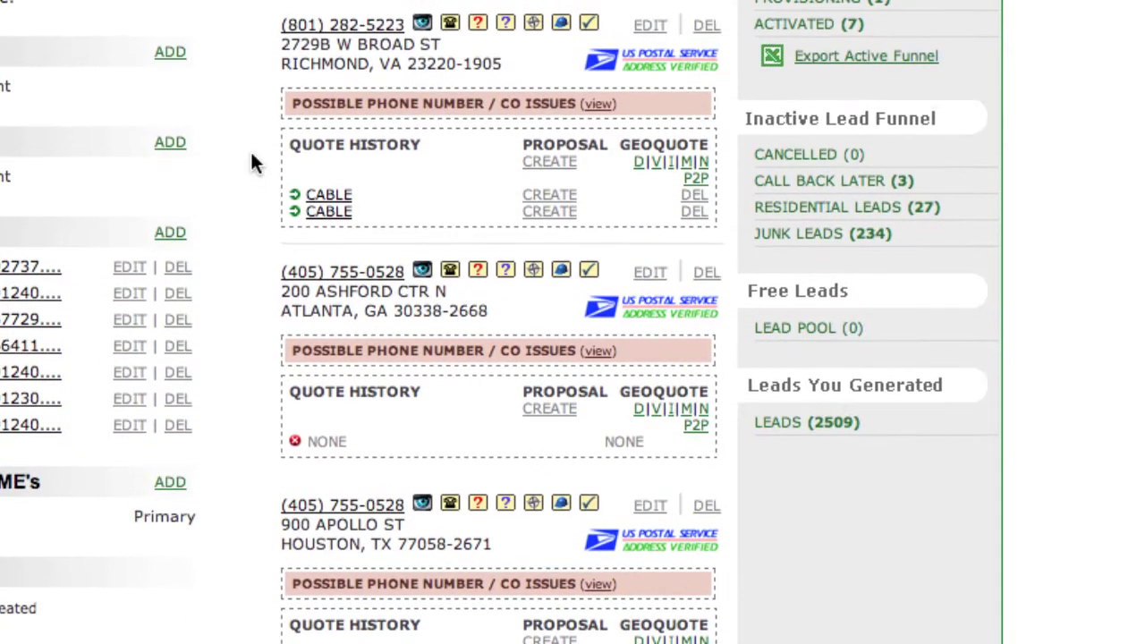
scroll(250, 164, up, 3)
scroll(251, 161, down, 5)
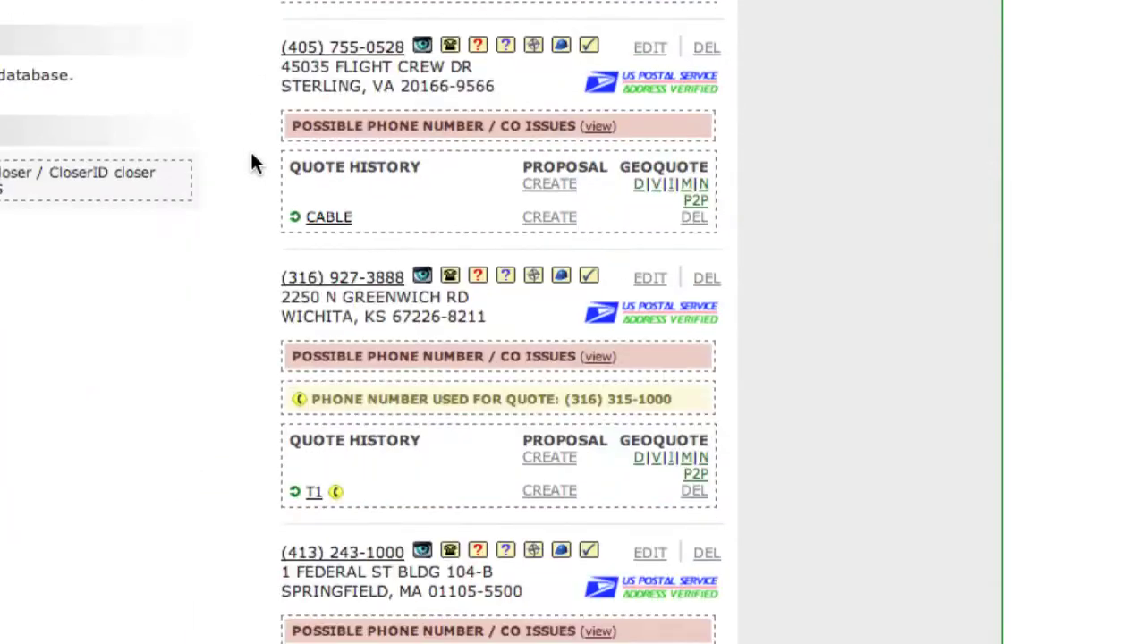
scroll(251, 161, down, 3)
scroll(252, 163, down, 10)
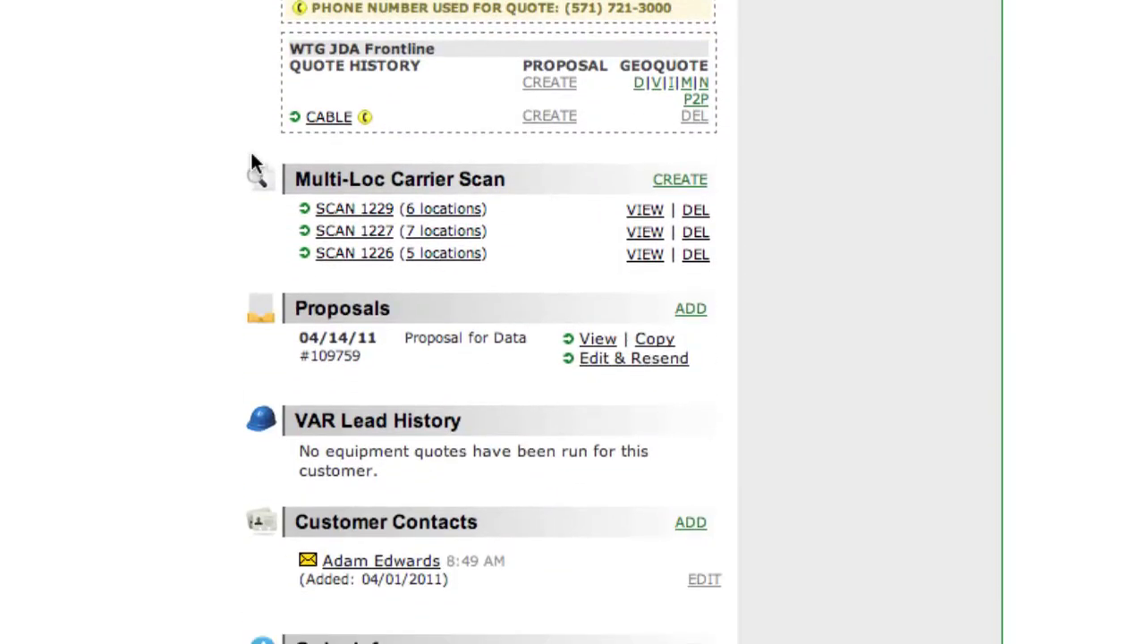
drag(294, 183, 533, 182)
click(533, 182)
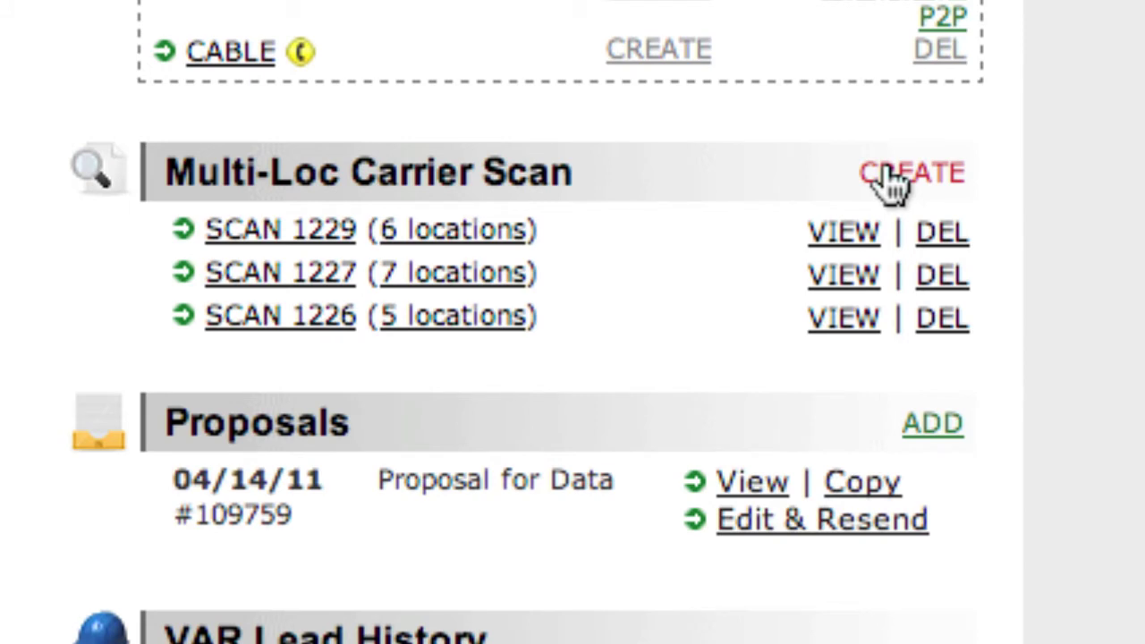
Step: Start a Multi-Loc Carrier Scan with the Product Filter set to D - Business DSL
click(895, 175)
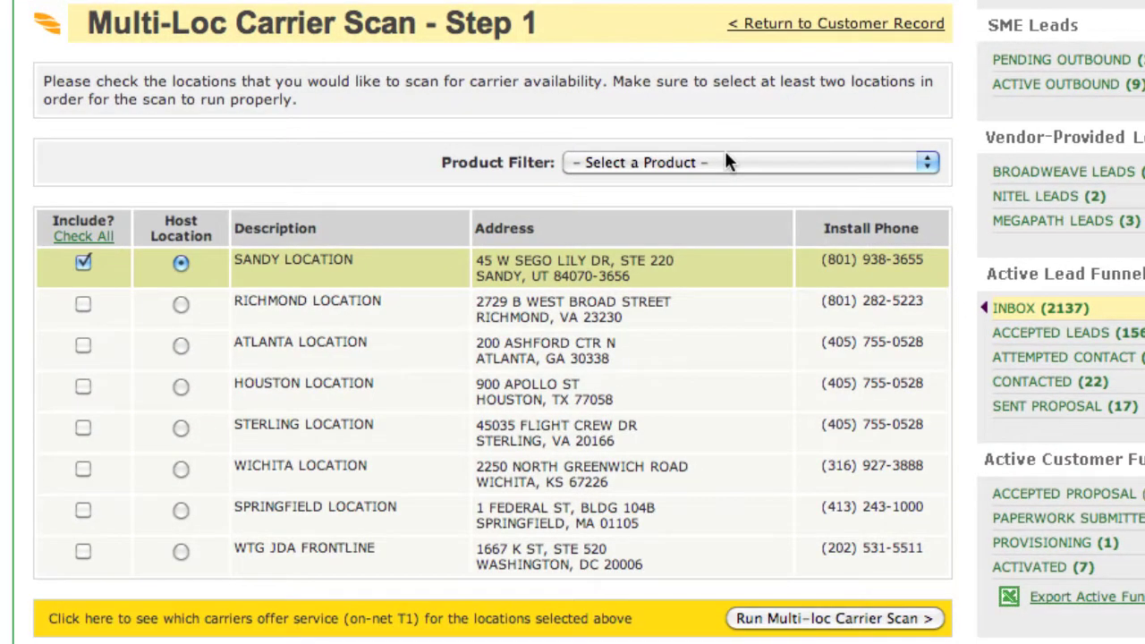
click(724, 161)
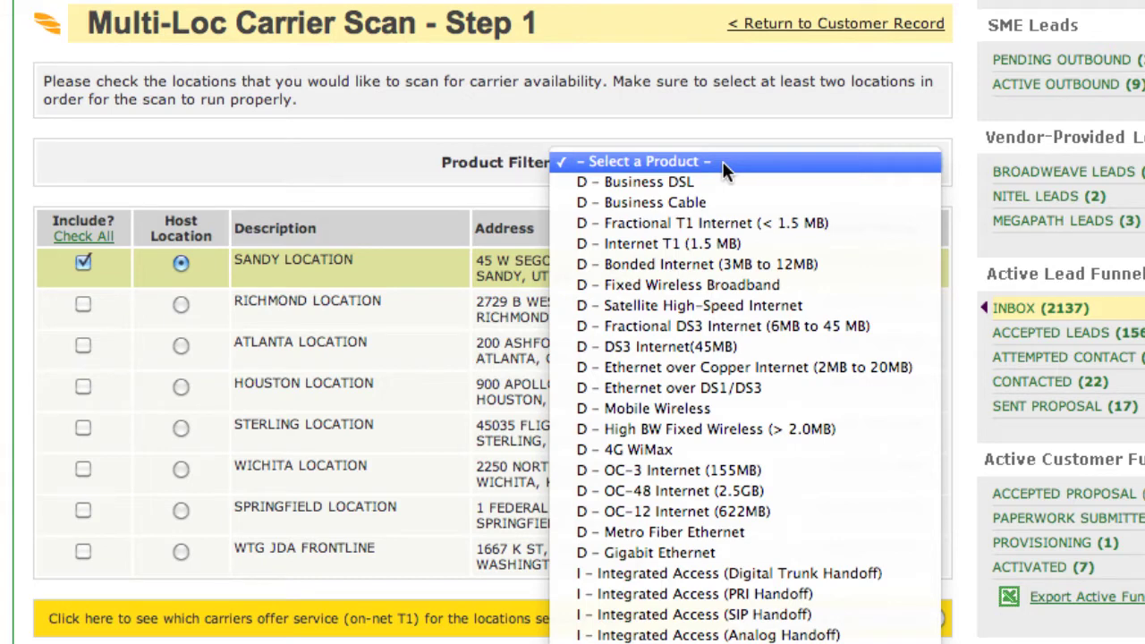
click(722, 161)
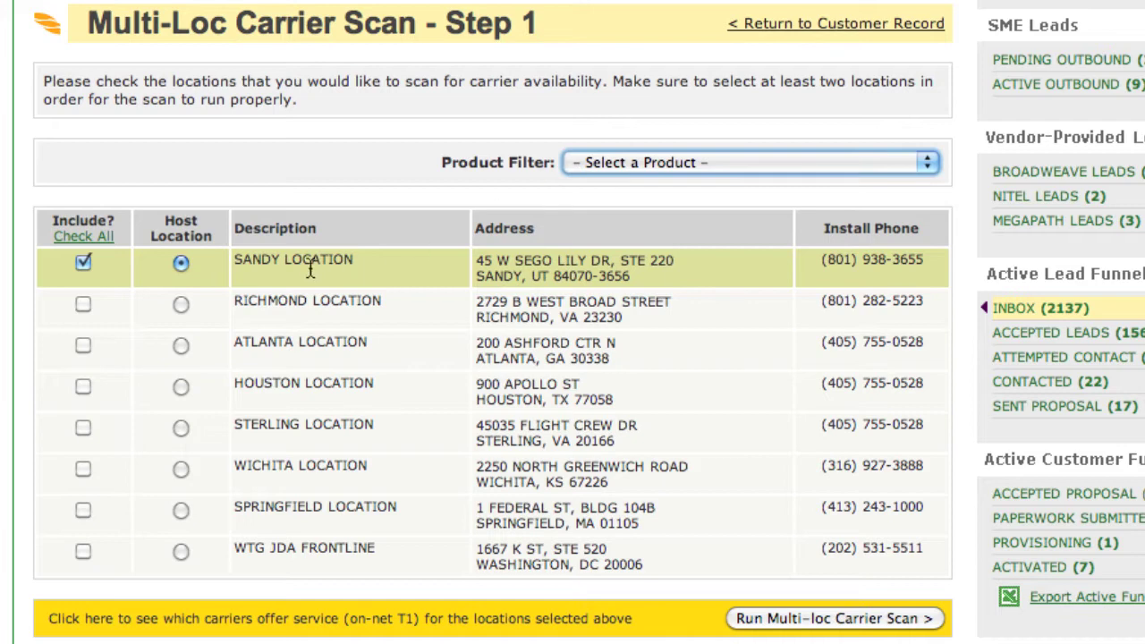
click(750, 173)
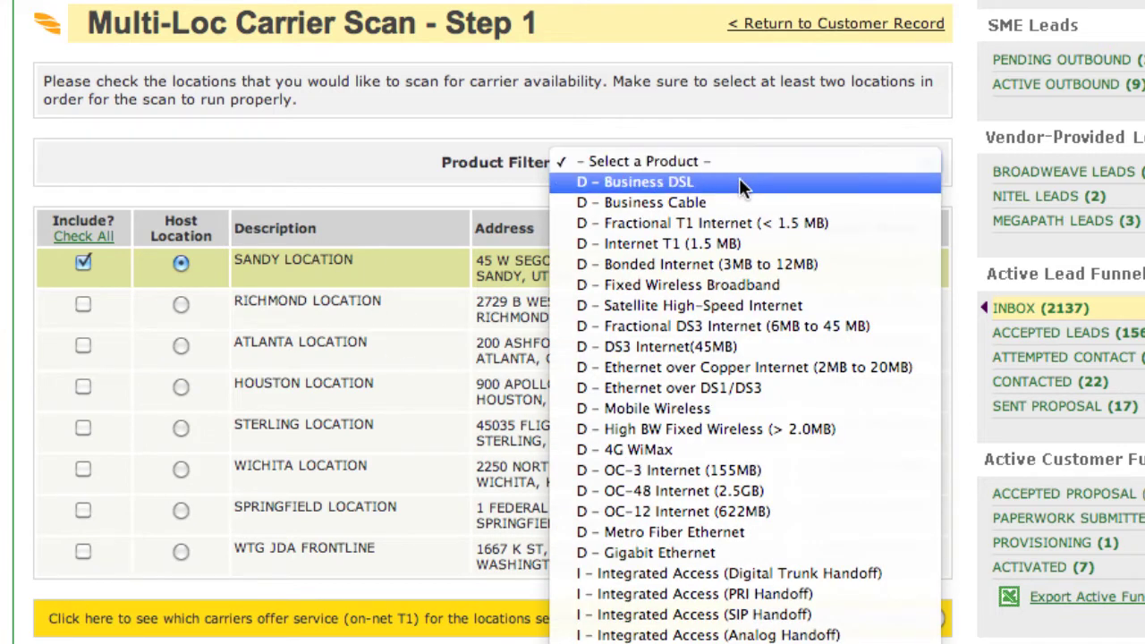
click(739, 183)
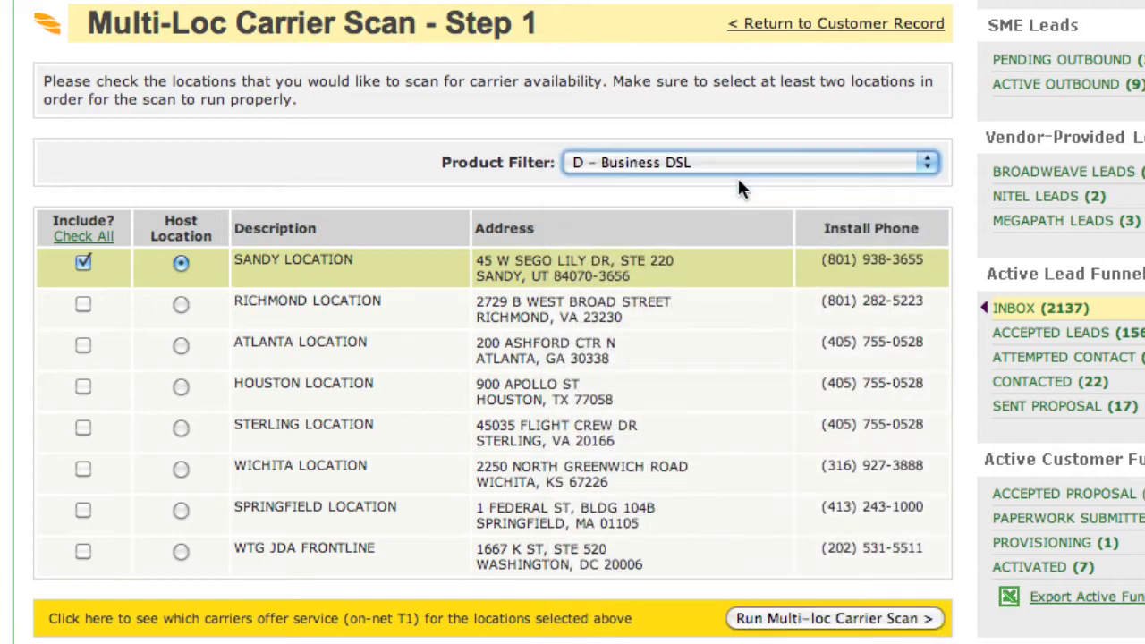
Step: Include all eight locations, including Richmond, Atlanta, Houston and Sterling, and run the scan
click(81, 306)
click(81, 350)
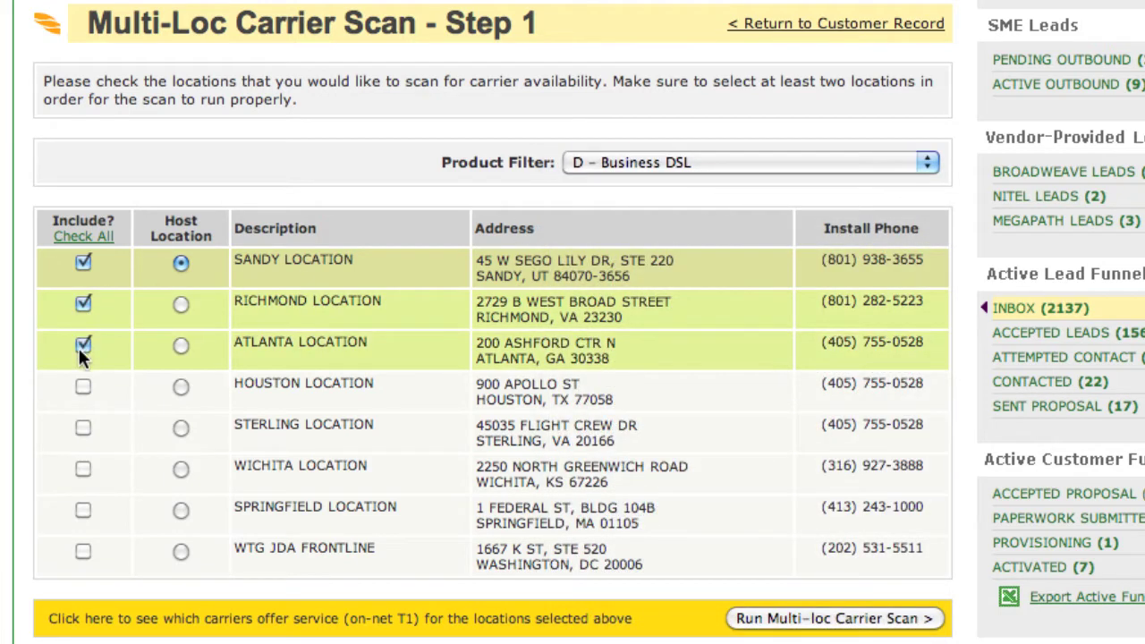
click(81, 390)
click(80, 430)
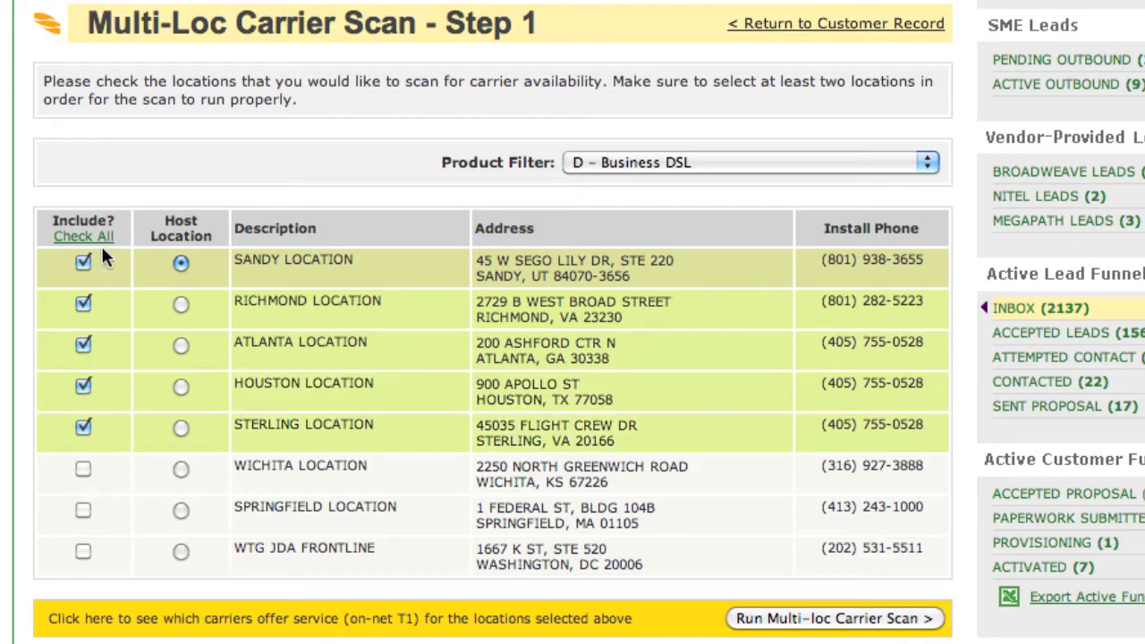
click(85, 237)
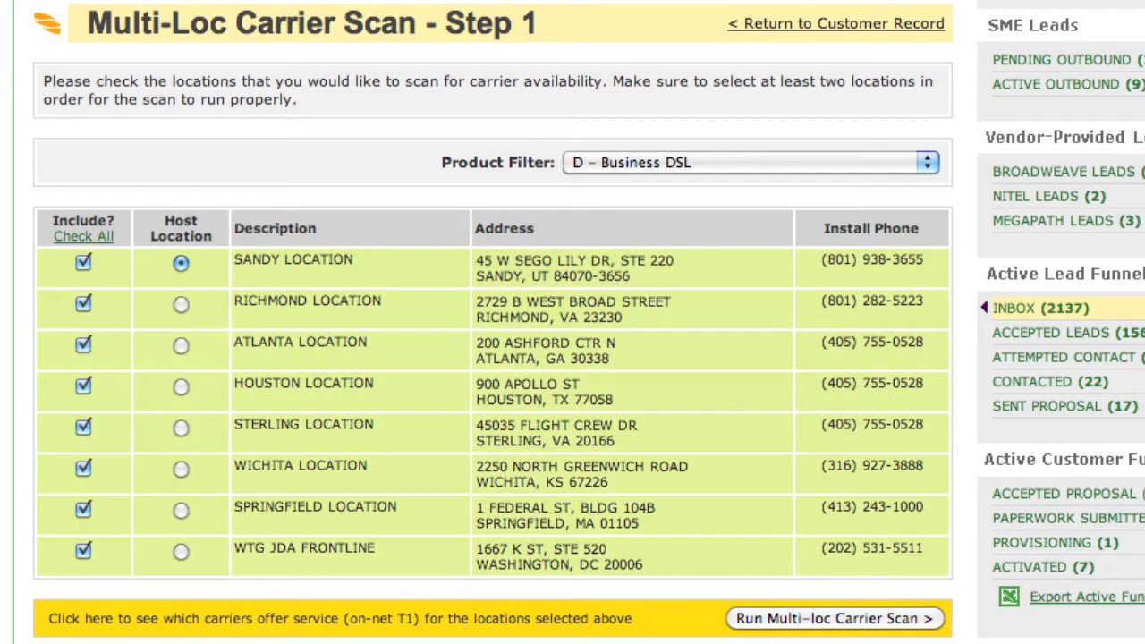
click(827, 620)
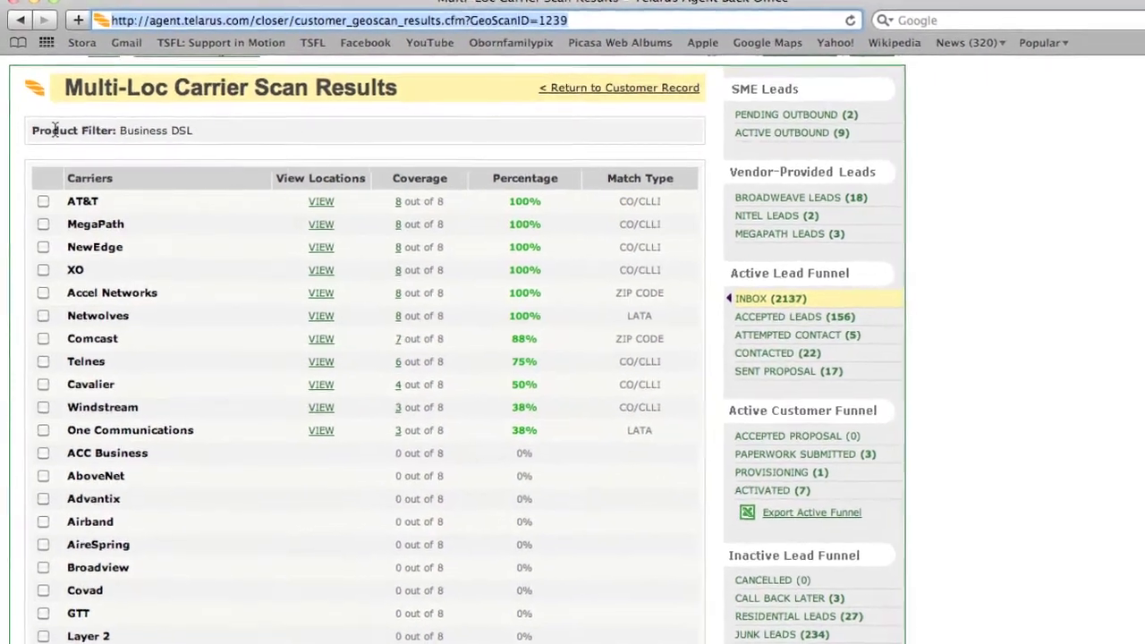
Step: Review the Business DSL results, where six carriers cover all eight locations
drag(51, 134, 113, 134)
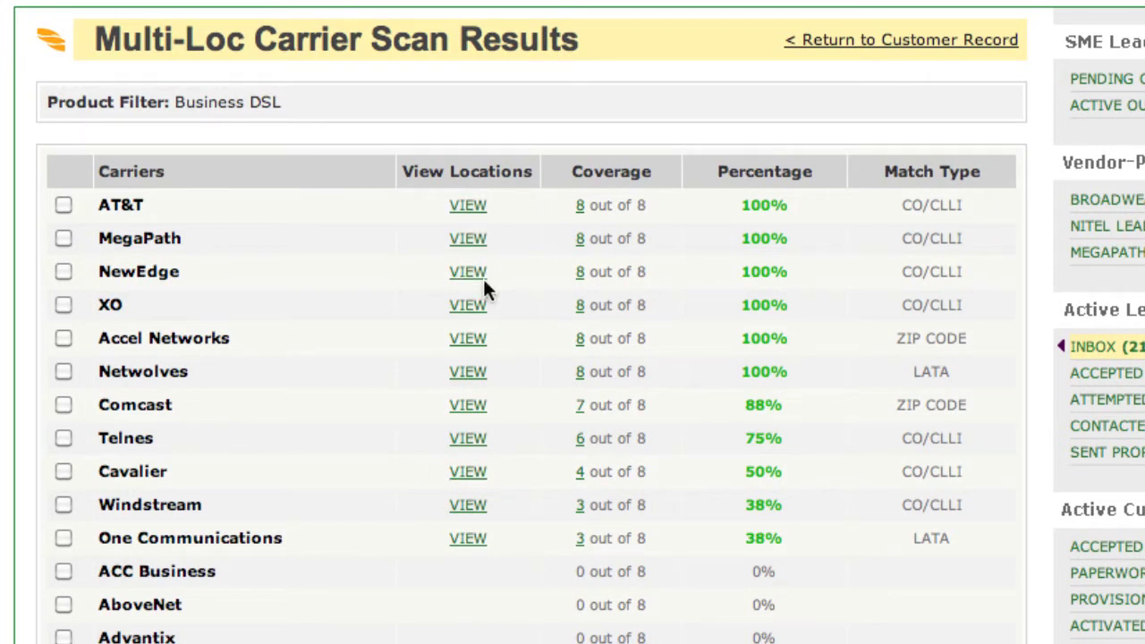
Step: Review AT&T's matched locations and return to the carrier results list
click(478, 206)
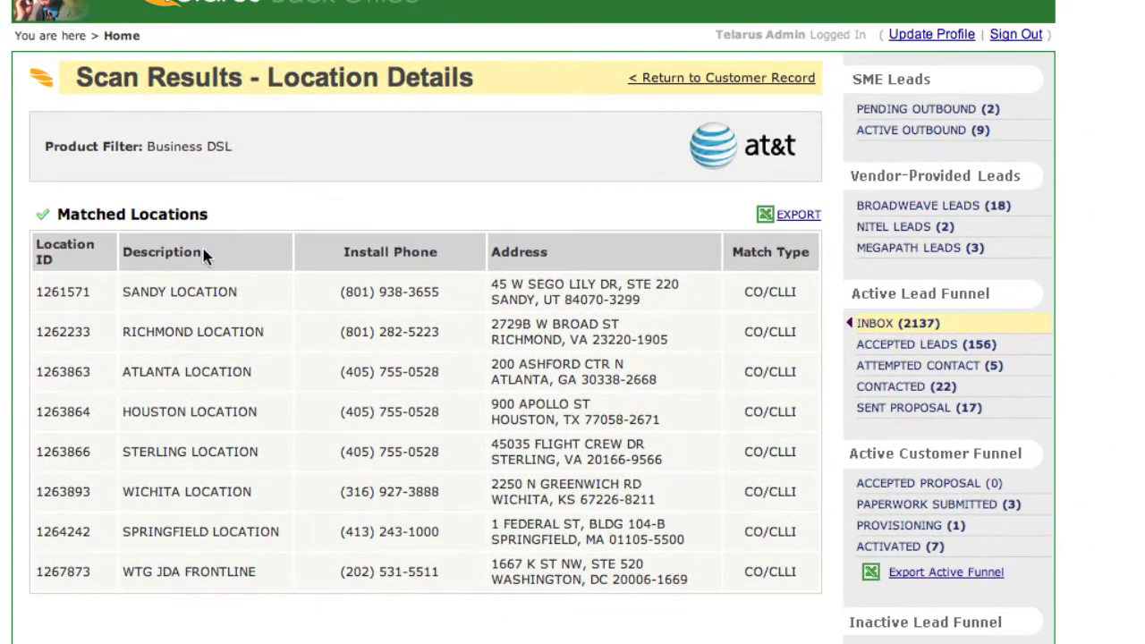
scroll(204, 256, down, 5)
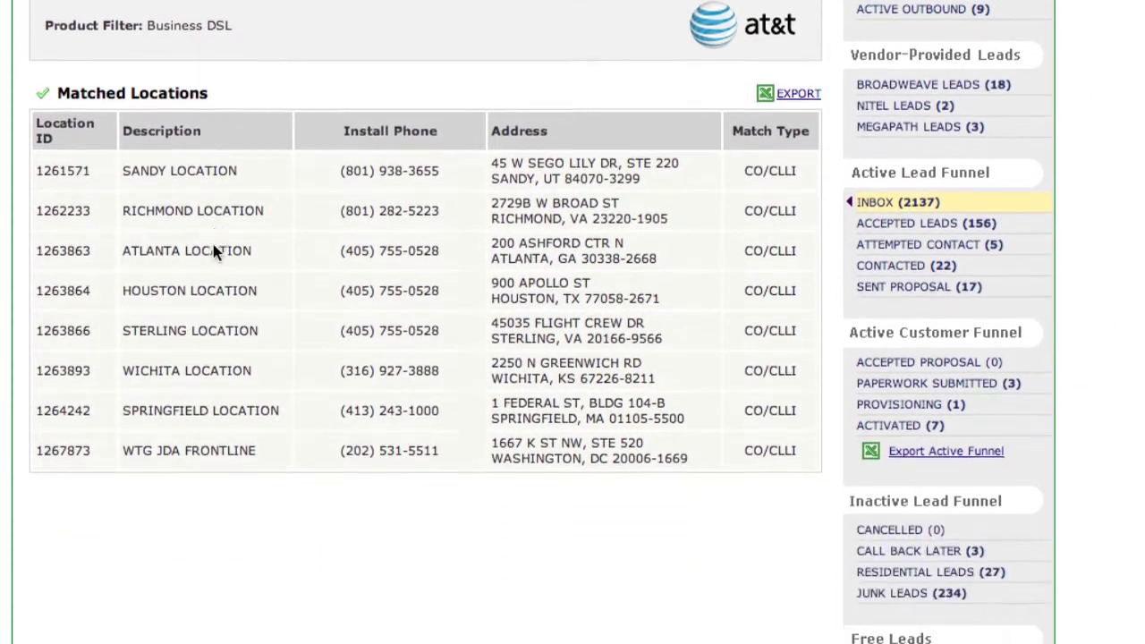
key(alt+Left)
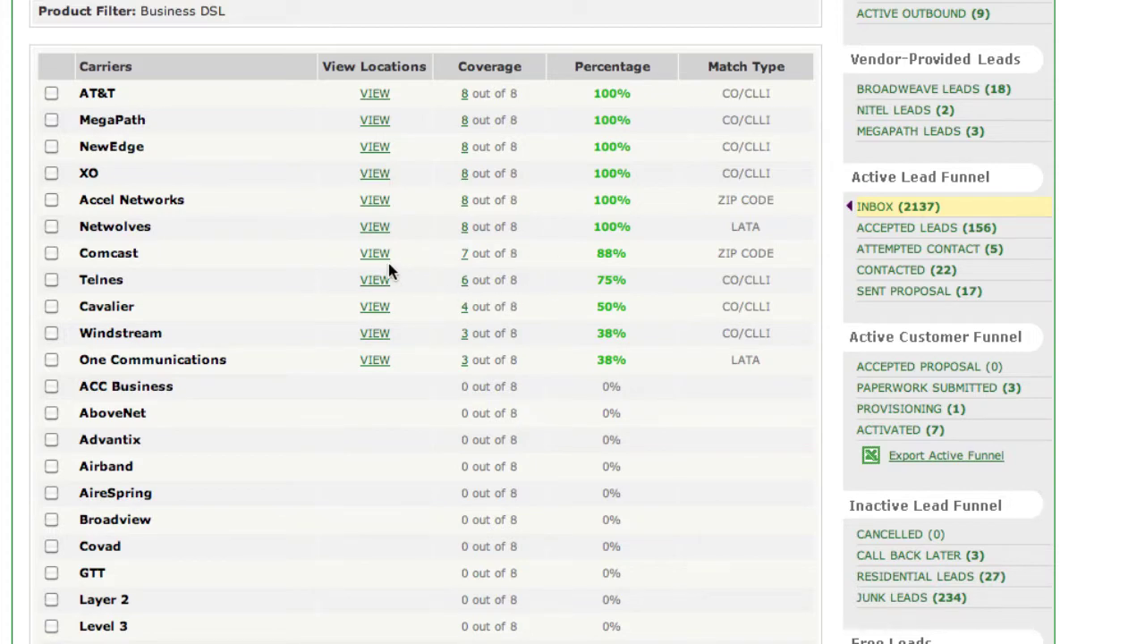
Step: Review Comcast's matched locations and its unmatched Wichita location
click(441, 255)
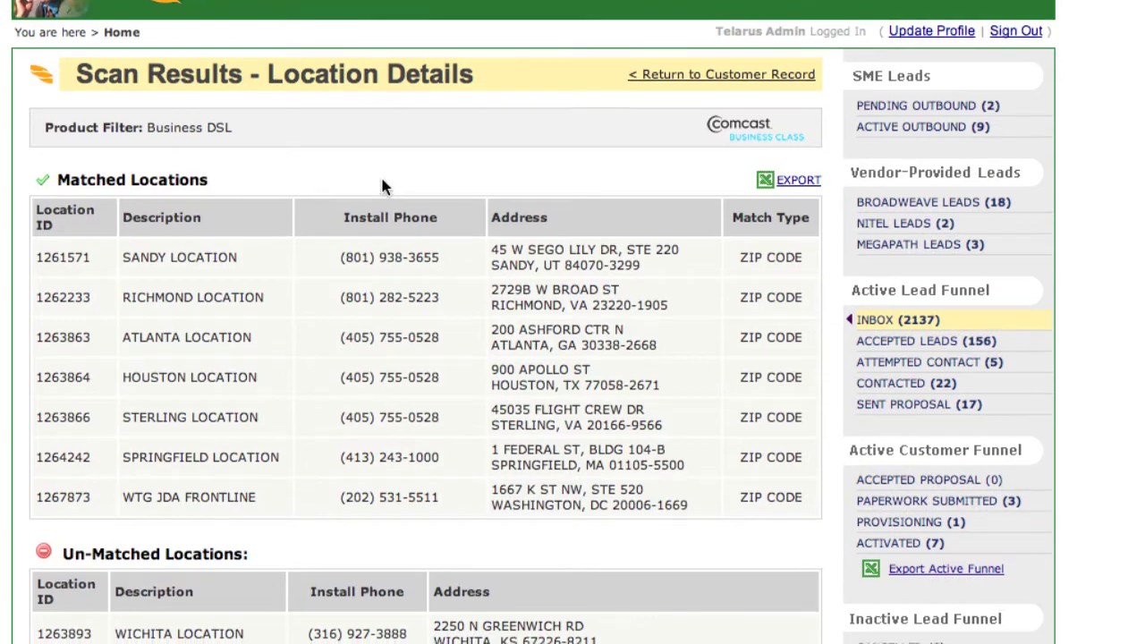
scroll(278, 149, down, 1)
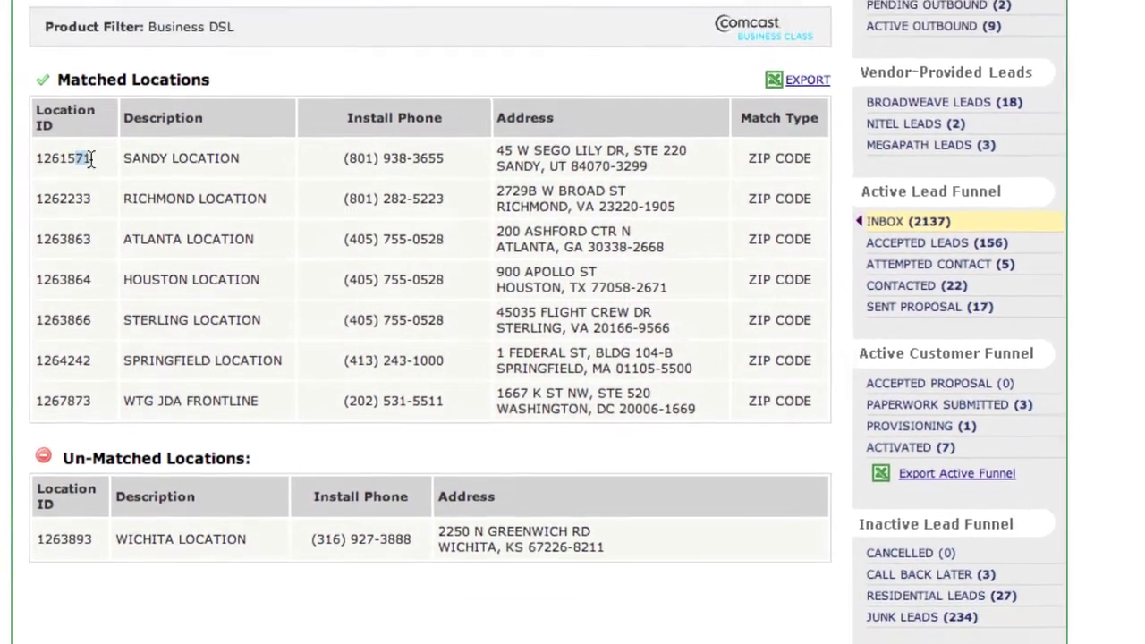
drag(86, 153, 736, 455)
click(735, 446)
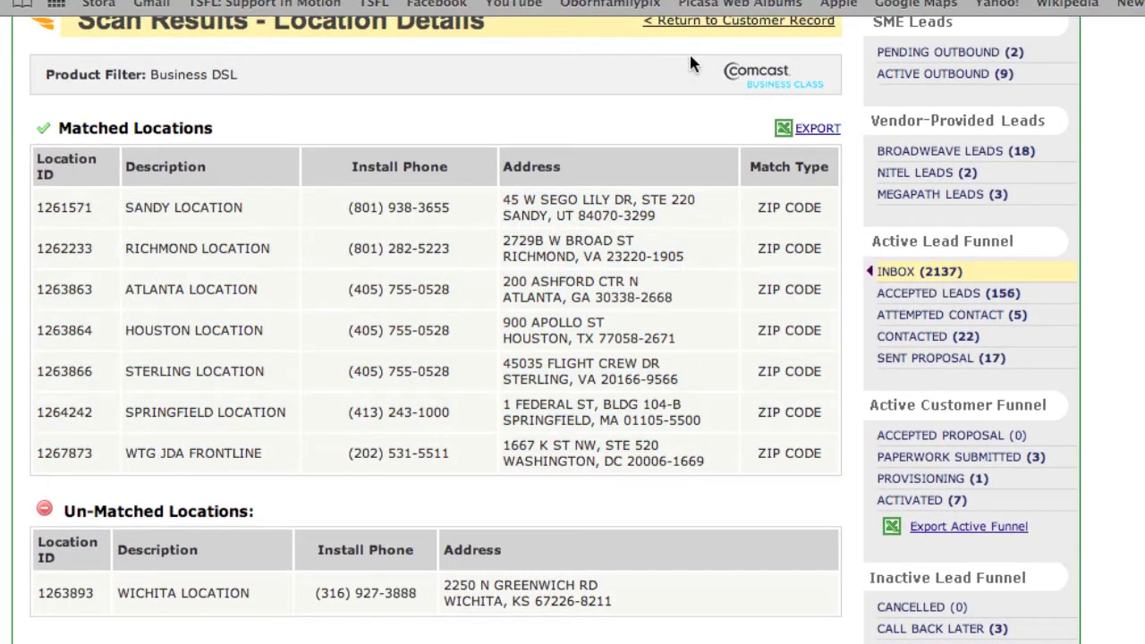
drag(110, 593, 545, 614)
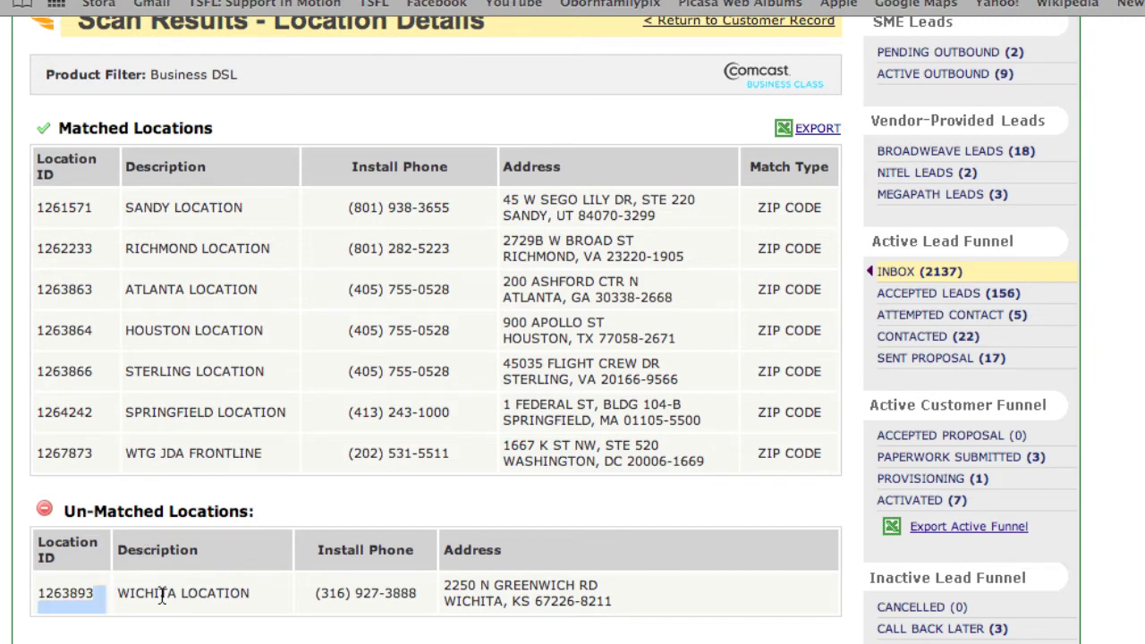
click(578, 612)
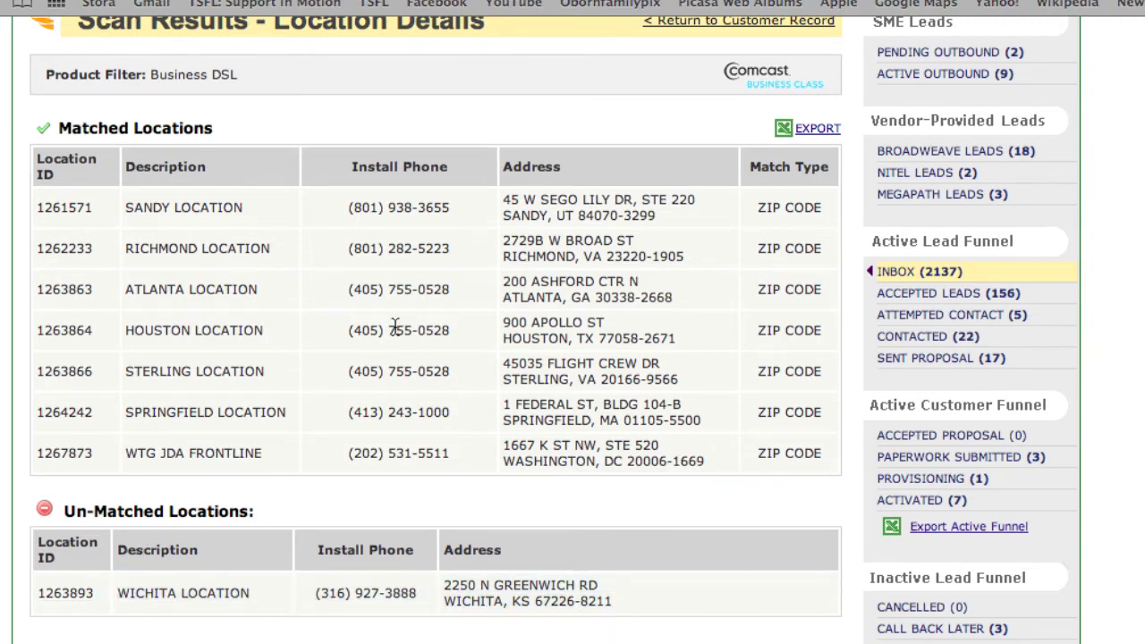
scroll(395, 326, up, 3)
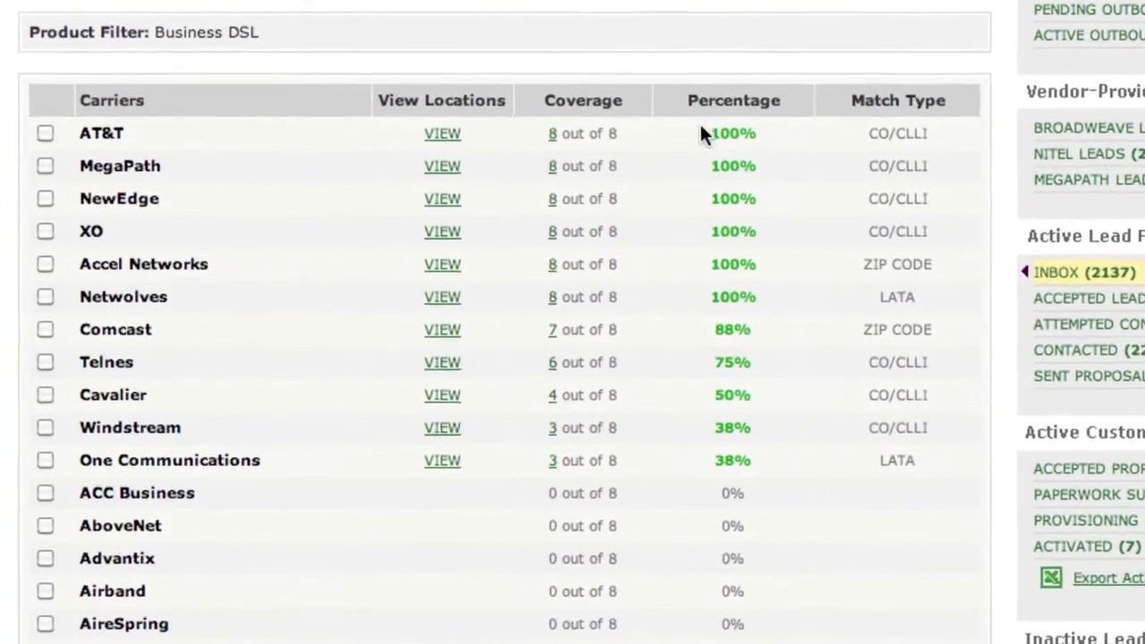
Step: Highlight AT&T's 100% coverage and its CO/CLLI match type in the carrier results
drag(630, 179, 670, 179)
click(852, 86)
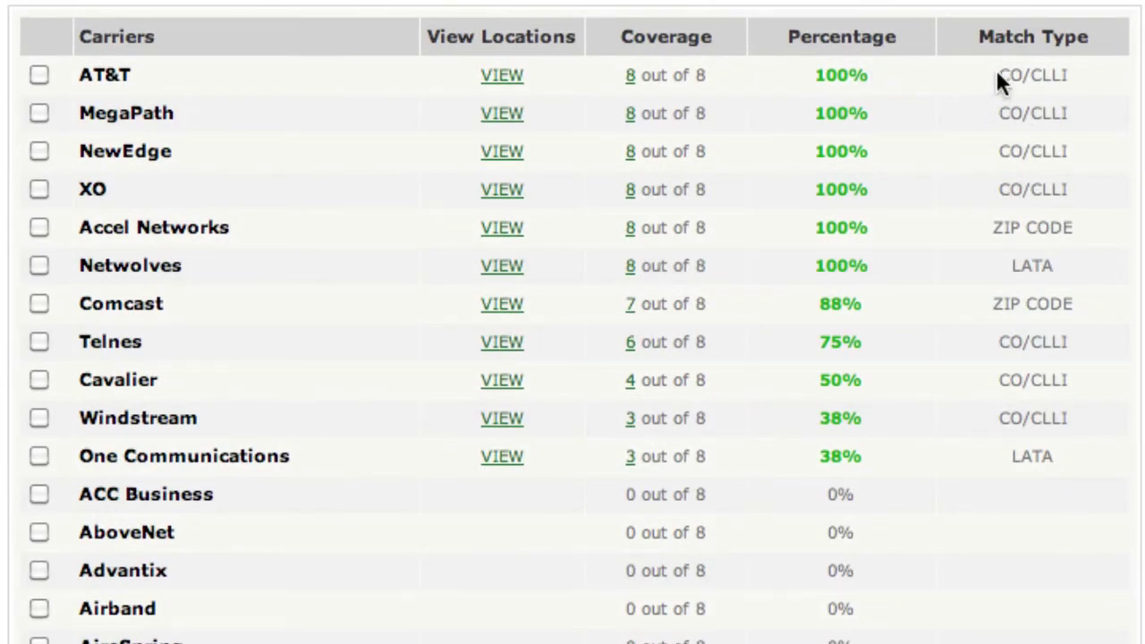
drag(997, 75, 1067, 78)
click(1066, 77)
click(1065, 77)
drag(1001, 77, 1064, 77)
click(1065, 76)
Step: Compare Accel Networks' ZIP CODE and Netwolves' LATA match types
drag(993, 229, 1070, 231)
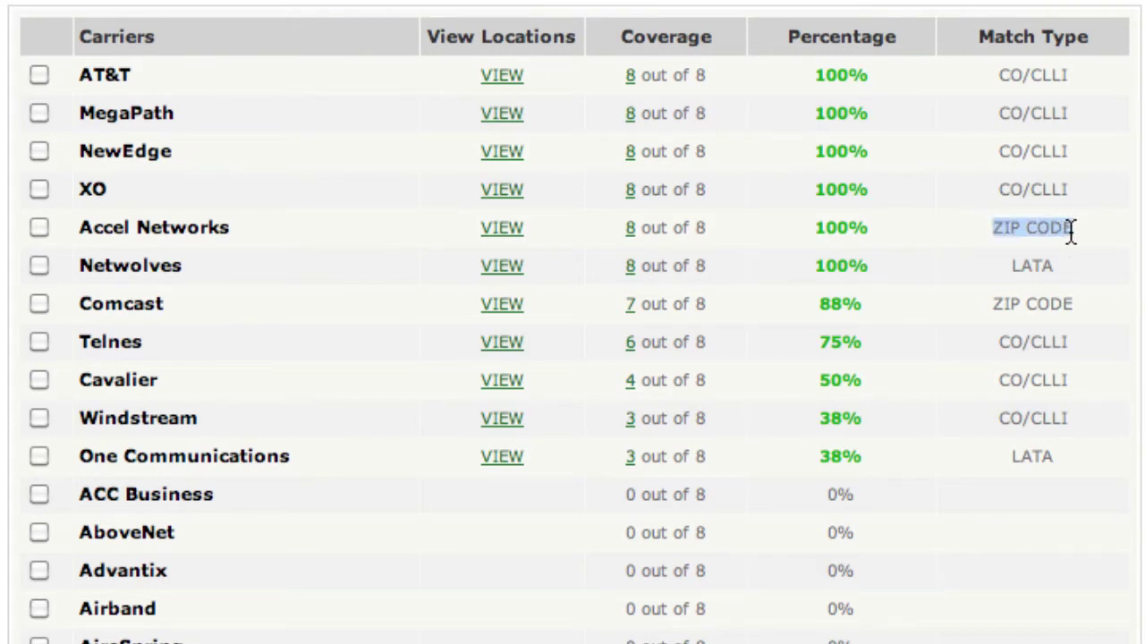
click(1071, 231)
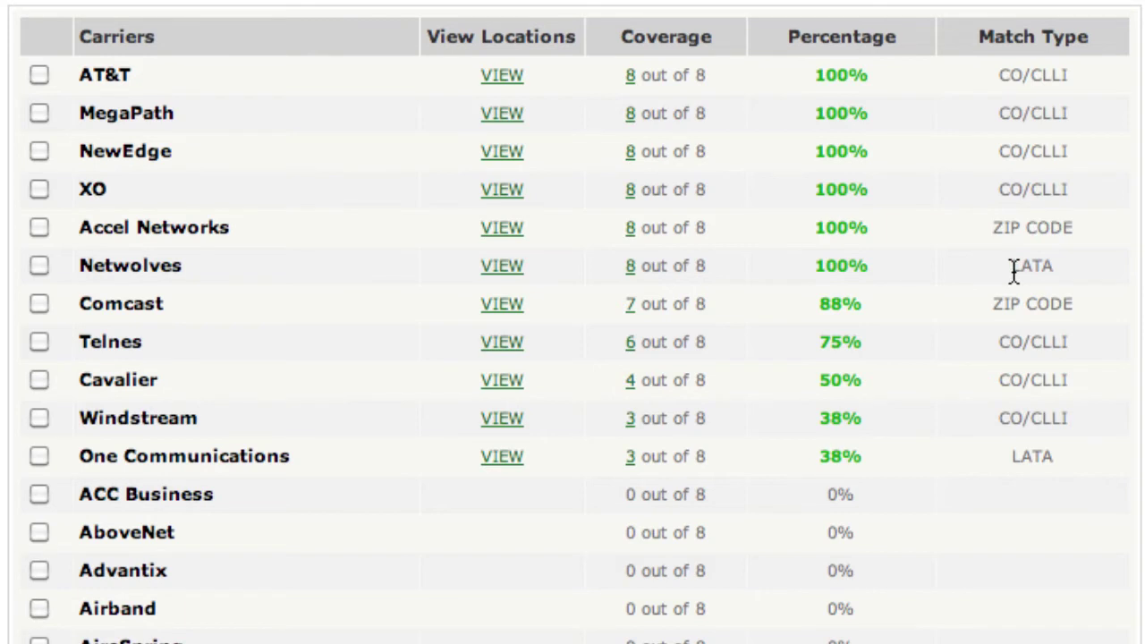
drag(1013, 266, 1052, 267)
click(1052, 267)
Step: Scroll through the Business DSL carrier list to its end
scroll(1053, 268, up, 4)
scroll(1053, 267, down, 1)
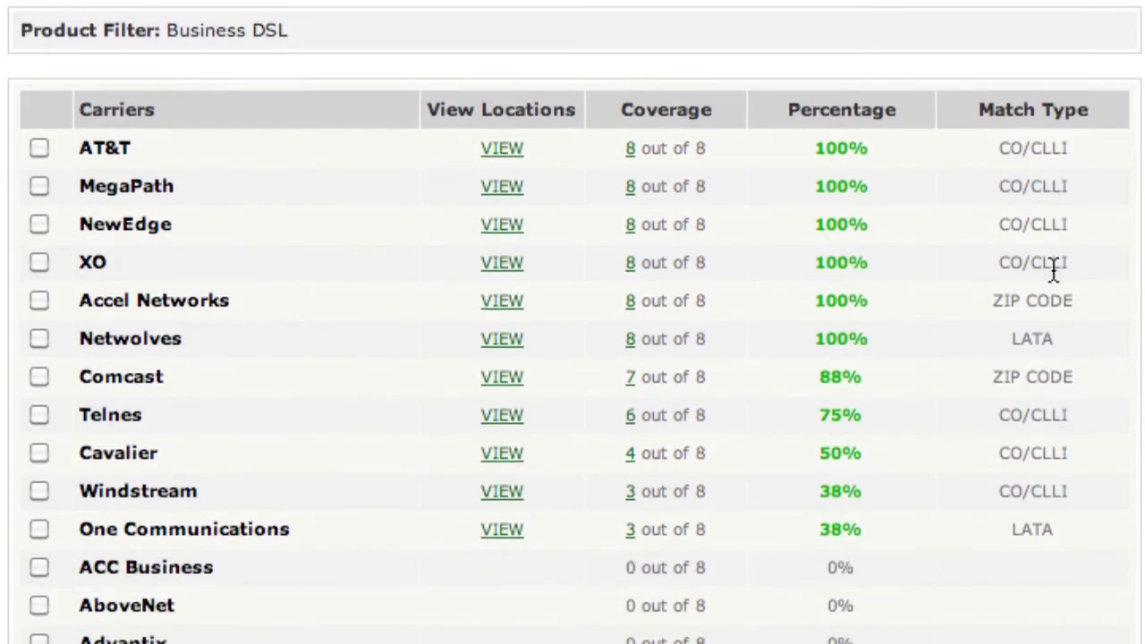
scroll(1052, 267, down, 3)
scroll(1054, 268, down, 2)
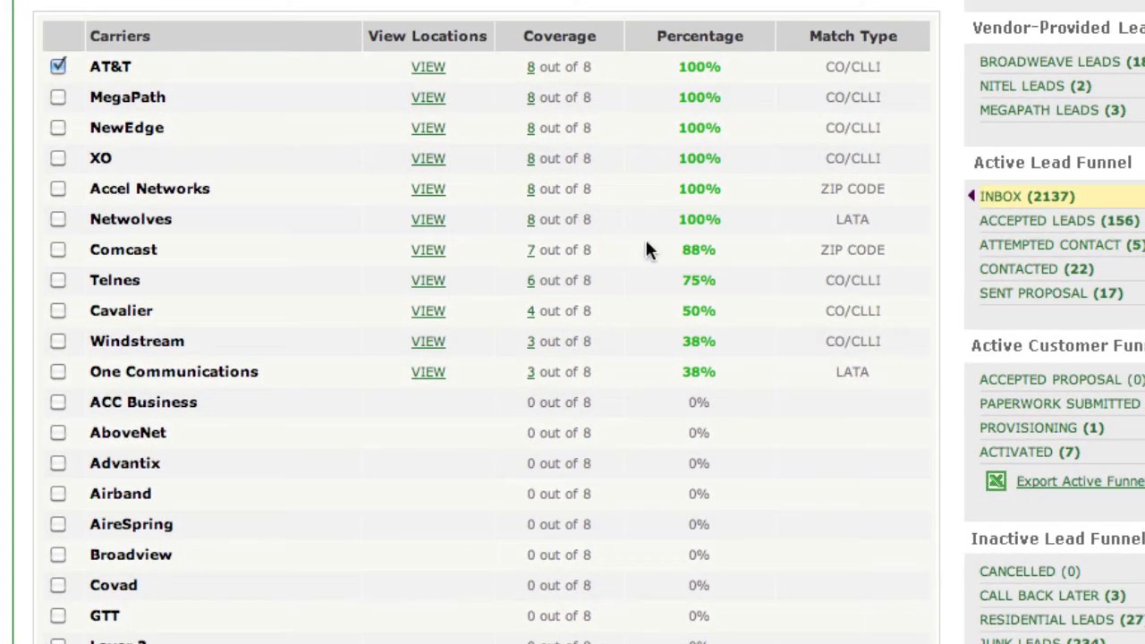
scroll(645, 249, down, 8)
scroll(652, 248, down, 6)
scroll(653, 250, down, 1)
scroll(654, 242, down, 1)
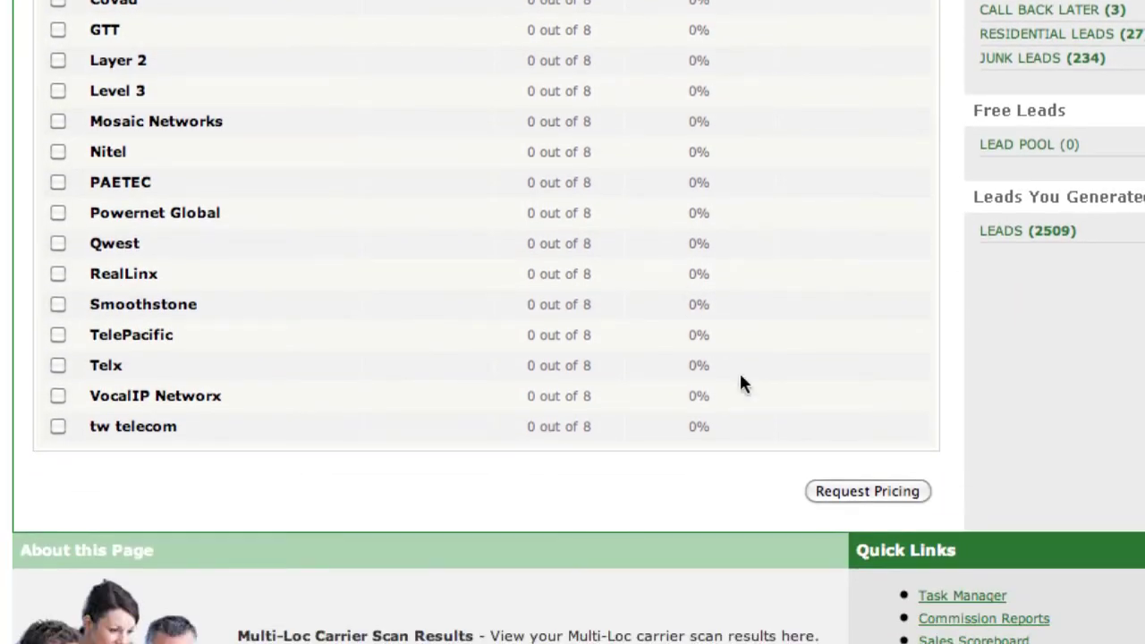
click(868, 493)
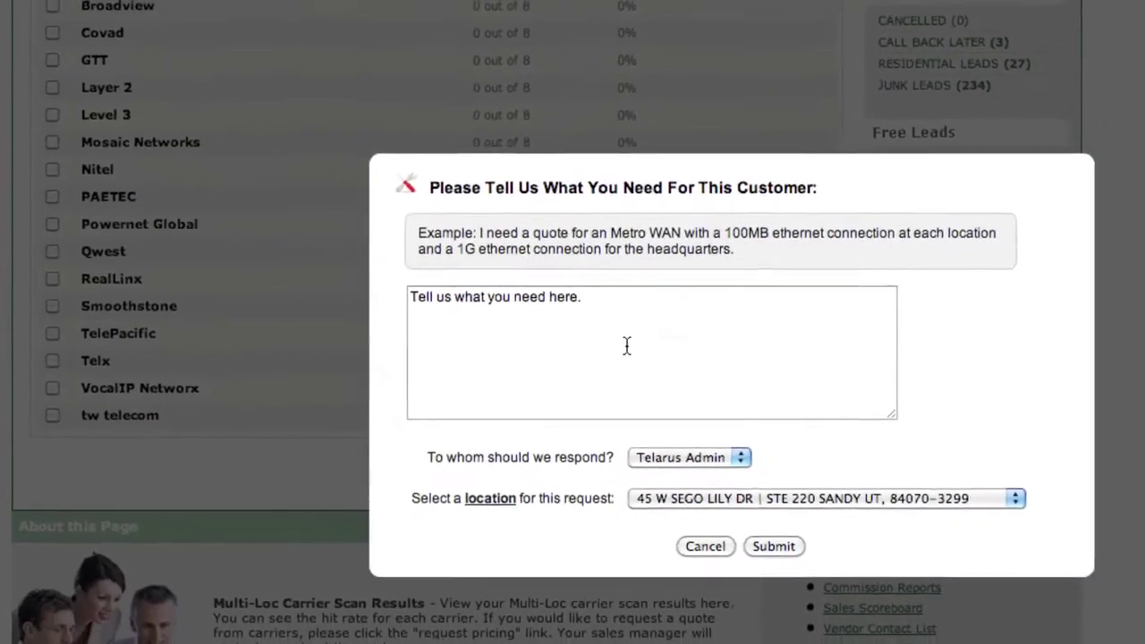
click(565, 344)
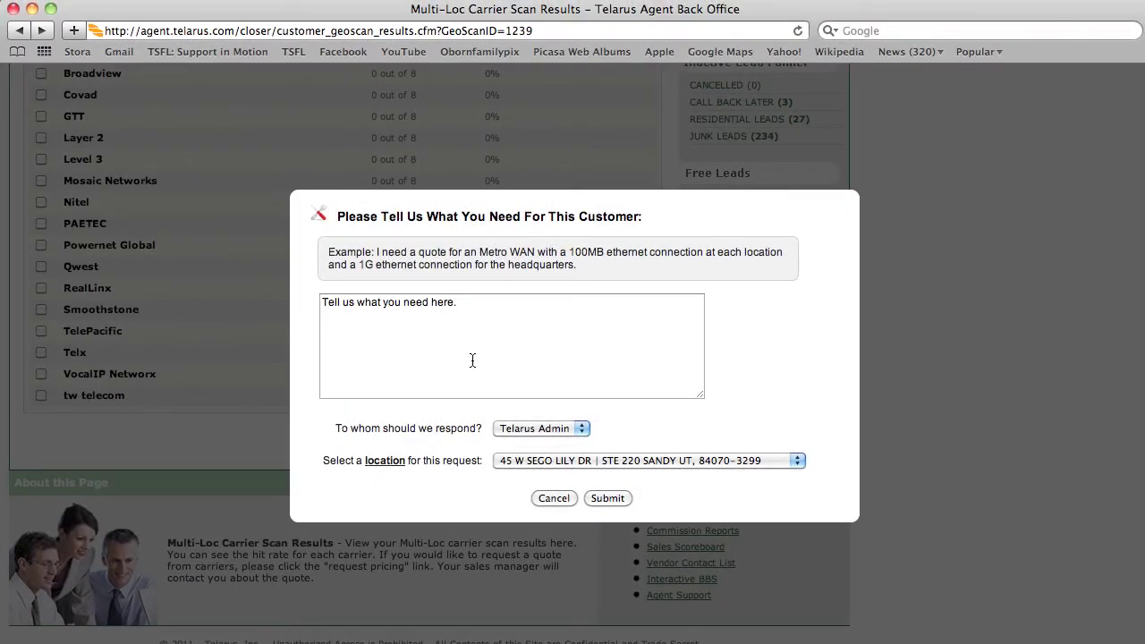
click(472, 361)
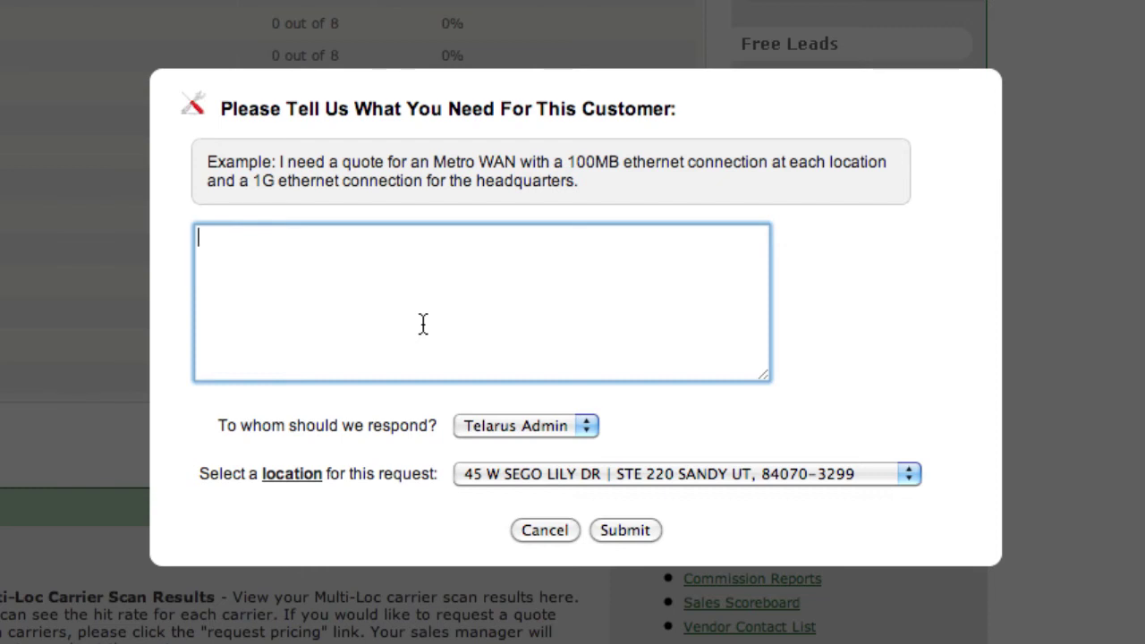
mouse_move(356, 162)
mouse_down()
mouse_move(493, 161)
mouse_move(562, 179)
mouse_up()
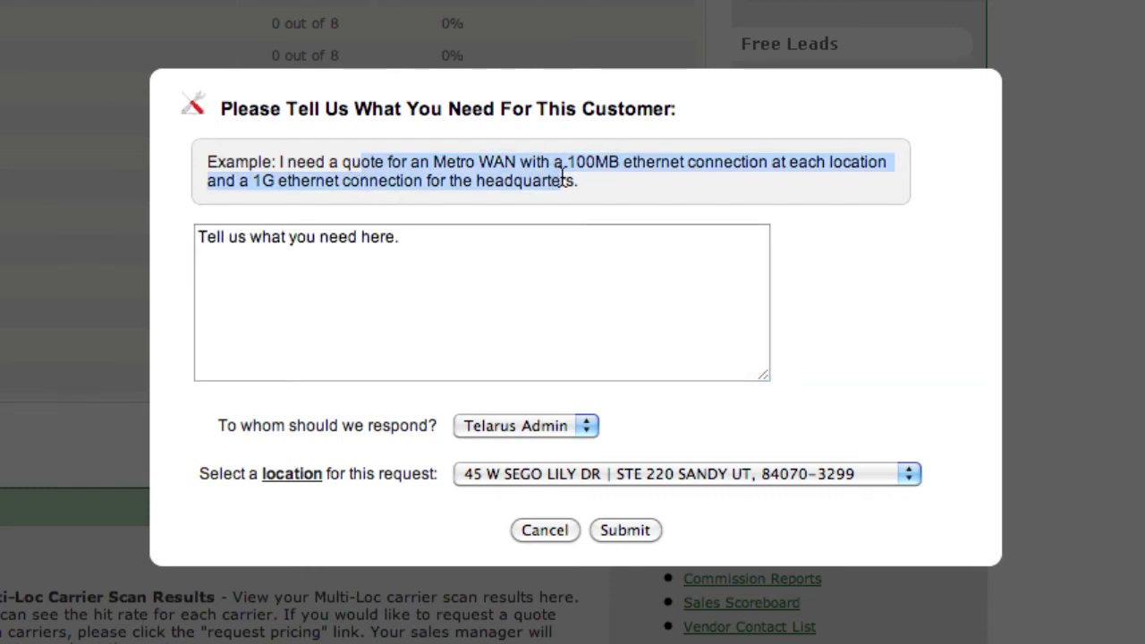
click(562, 175)
click(546, 279)
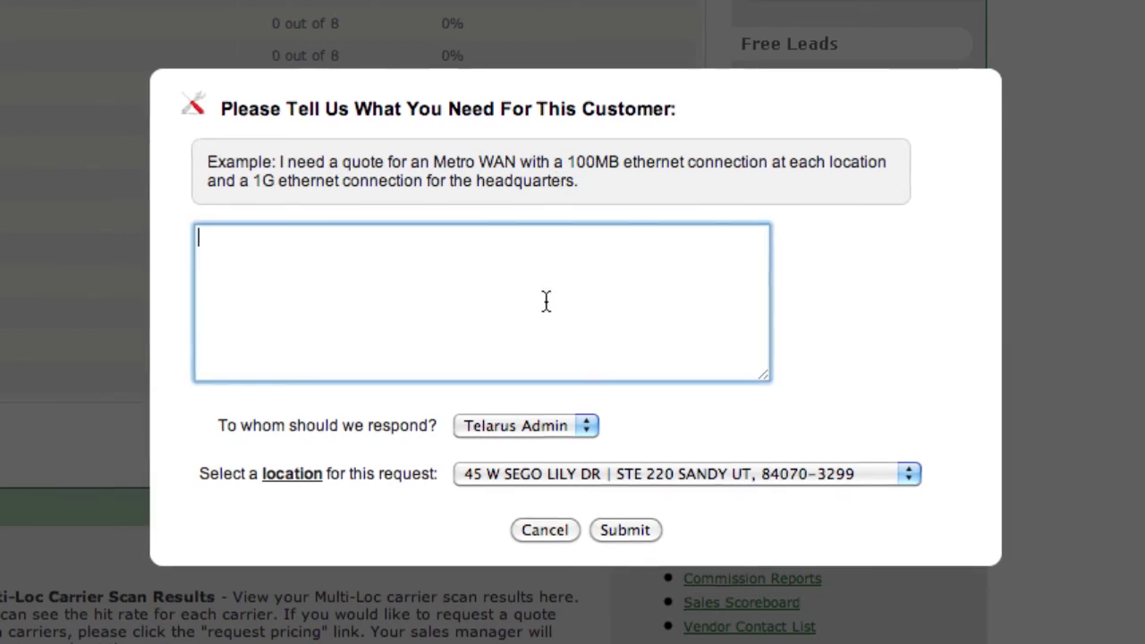
click(560, 530)
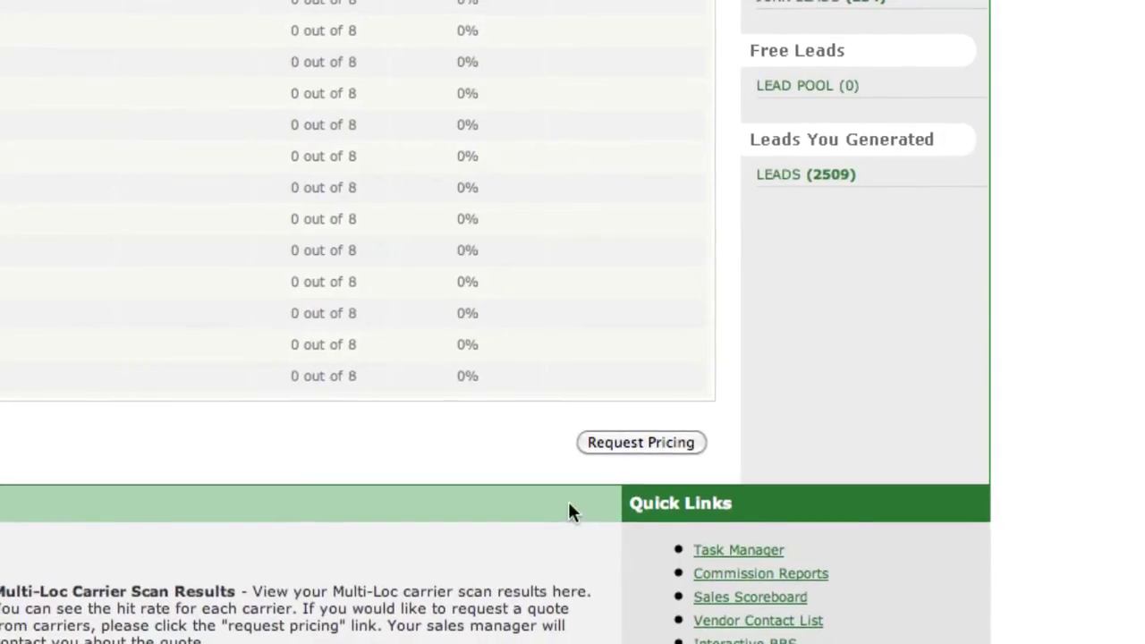
Step: Scroll back up toward the top of the Business DSL carrier scan results
scroll(571, 506, up, 5)
scroll(577, 501, up, 5)
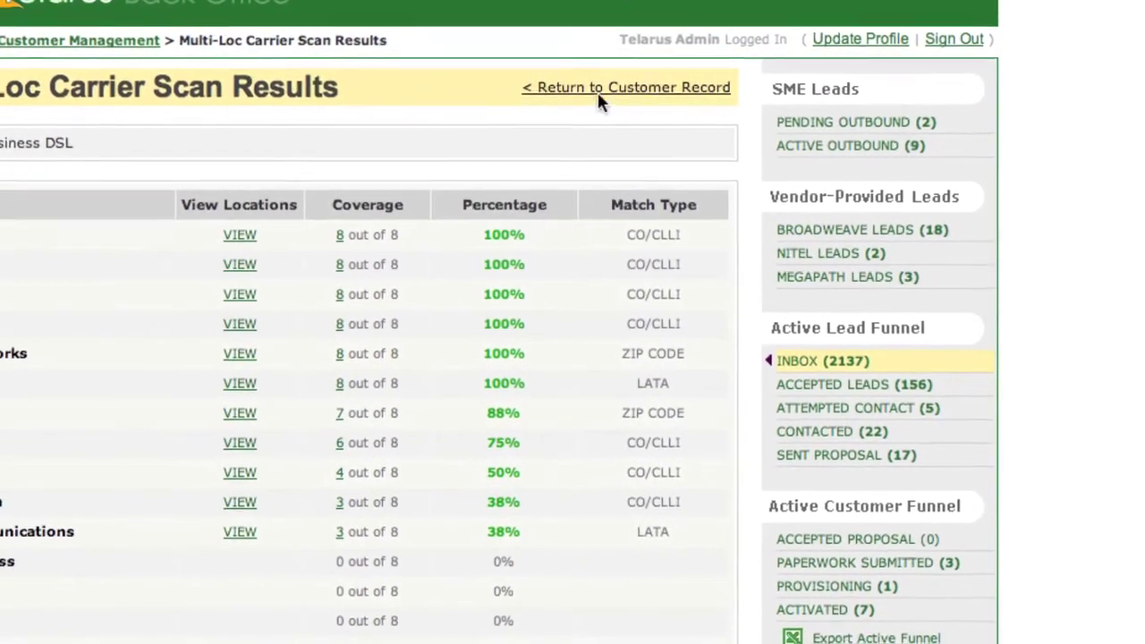